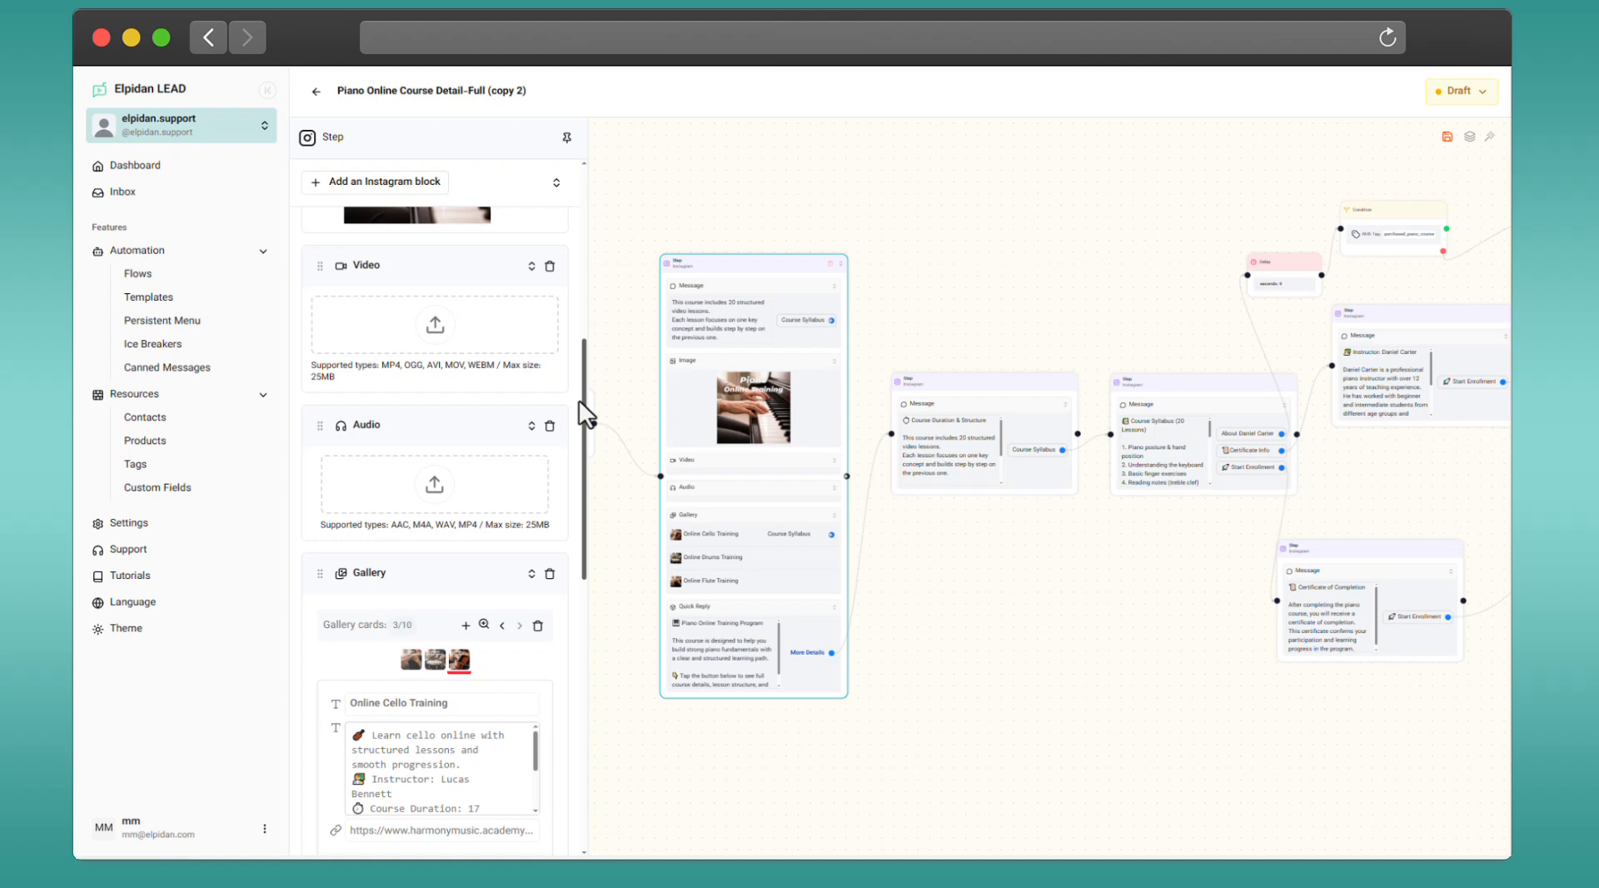
{"action": "left_click_drag", "start_coordinate": [579, 401], "coordinate": [582, 615]}
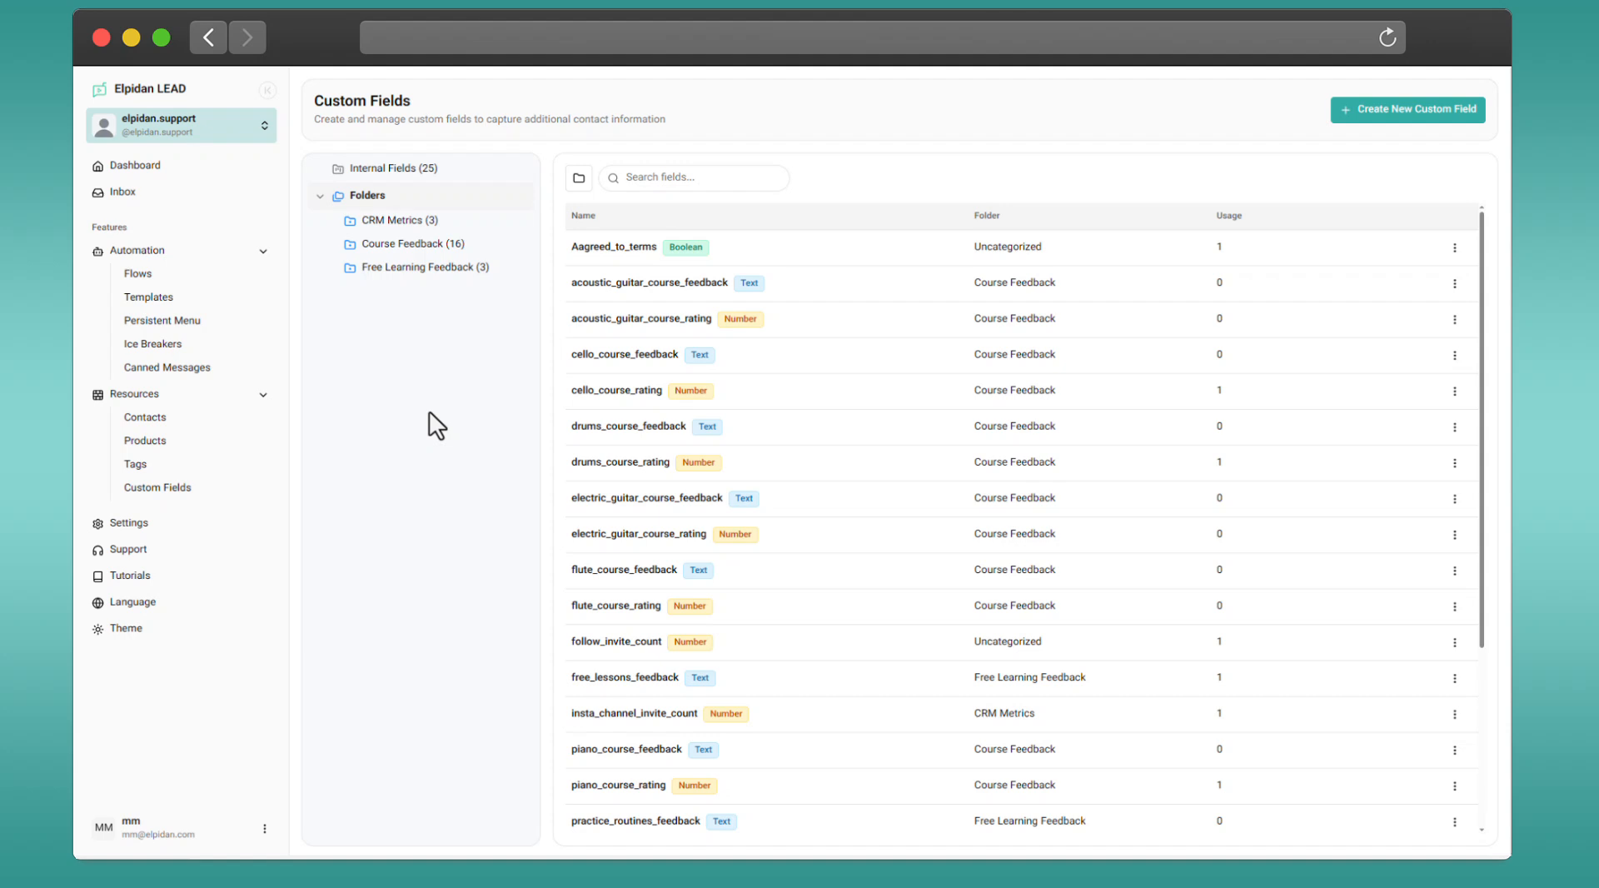
Review the internal contact fields and the custom fields stored across all folders.
{"action": "left_click", "coordinate": [419, 172]}
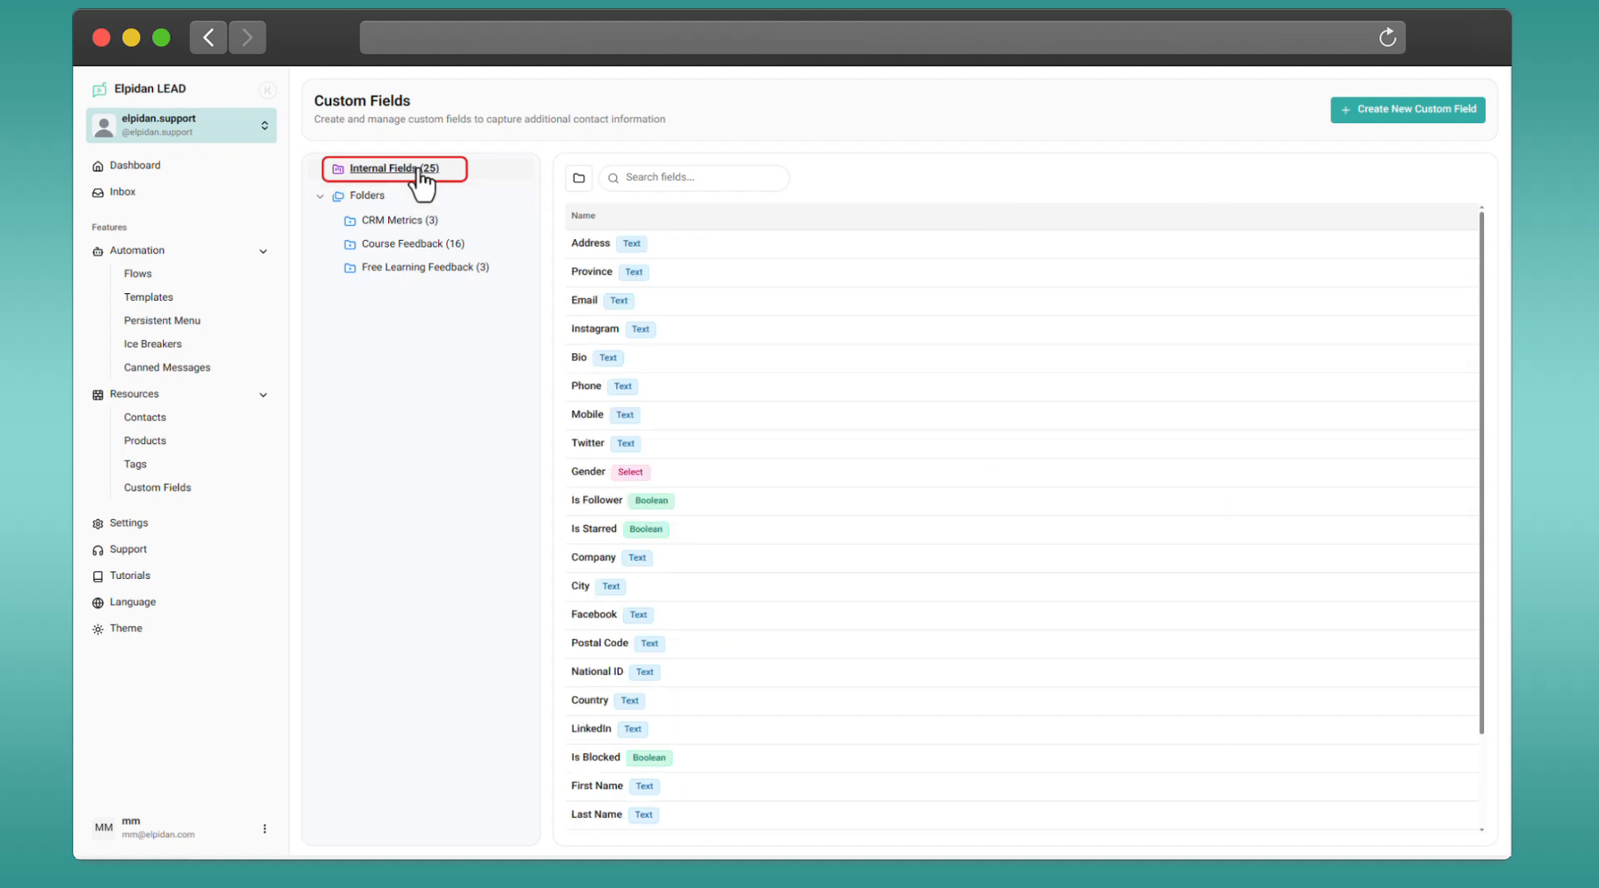
{"action": "scroll", "coordinate": [774, 416], "scroll_direction": "down", "scroll_amount": 3}
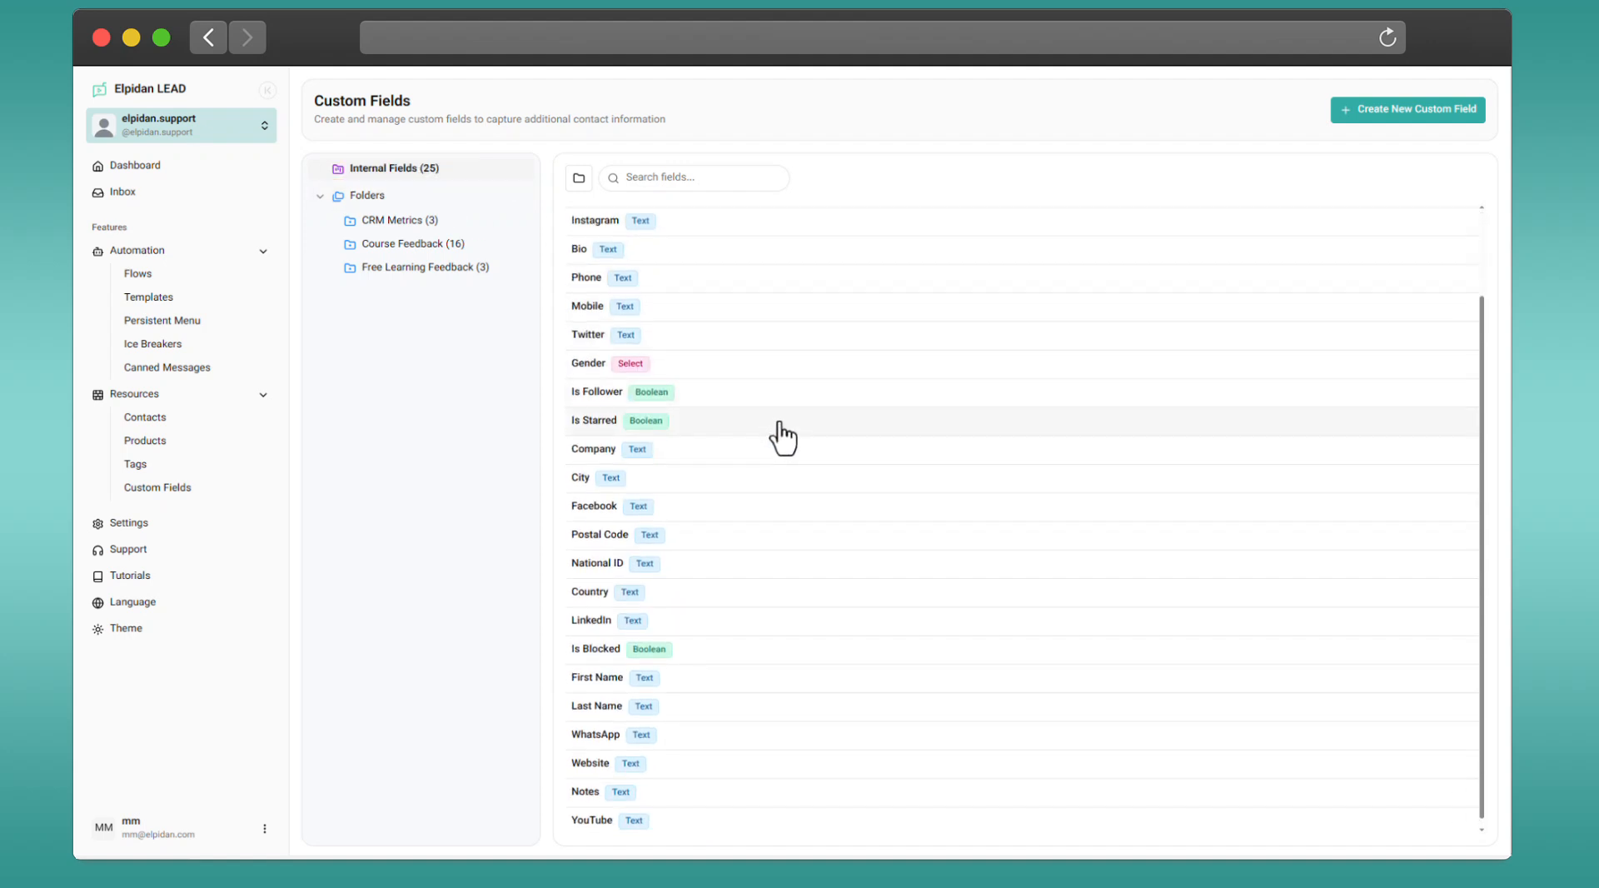
{"action": "scroll", "coordinate": [781, 438], "scroll_direction": "up", "scroll_amount": 2}
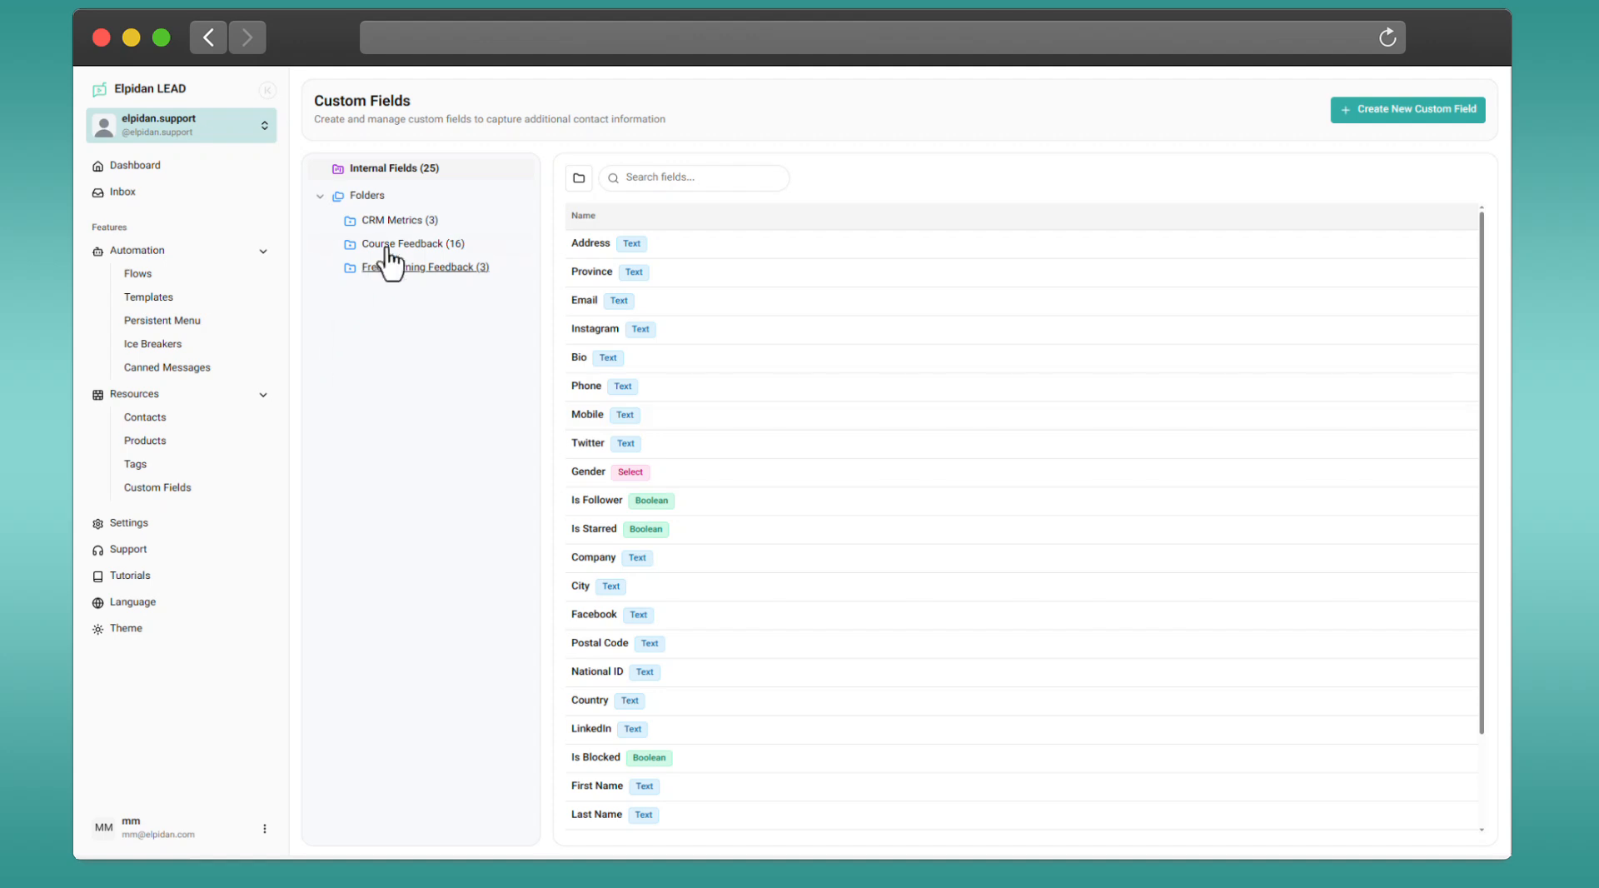
{"action": "left_click", "coordinate": [371, 196]}
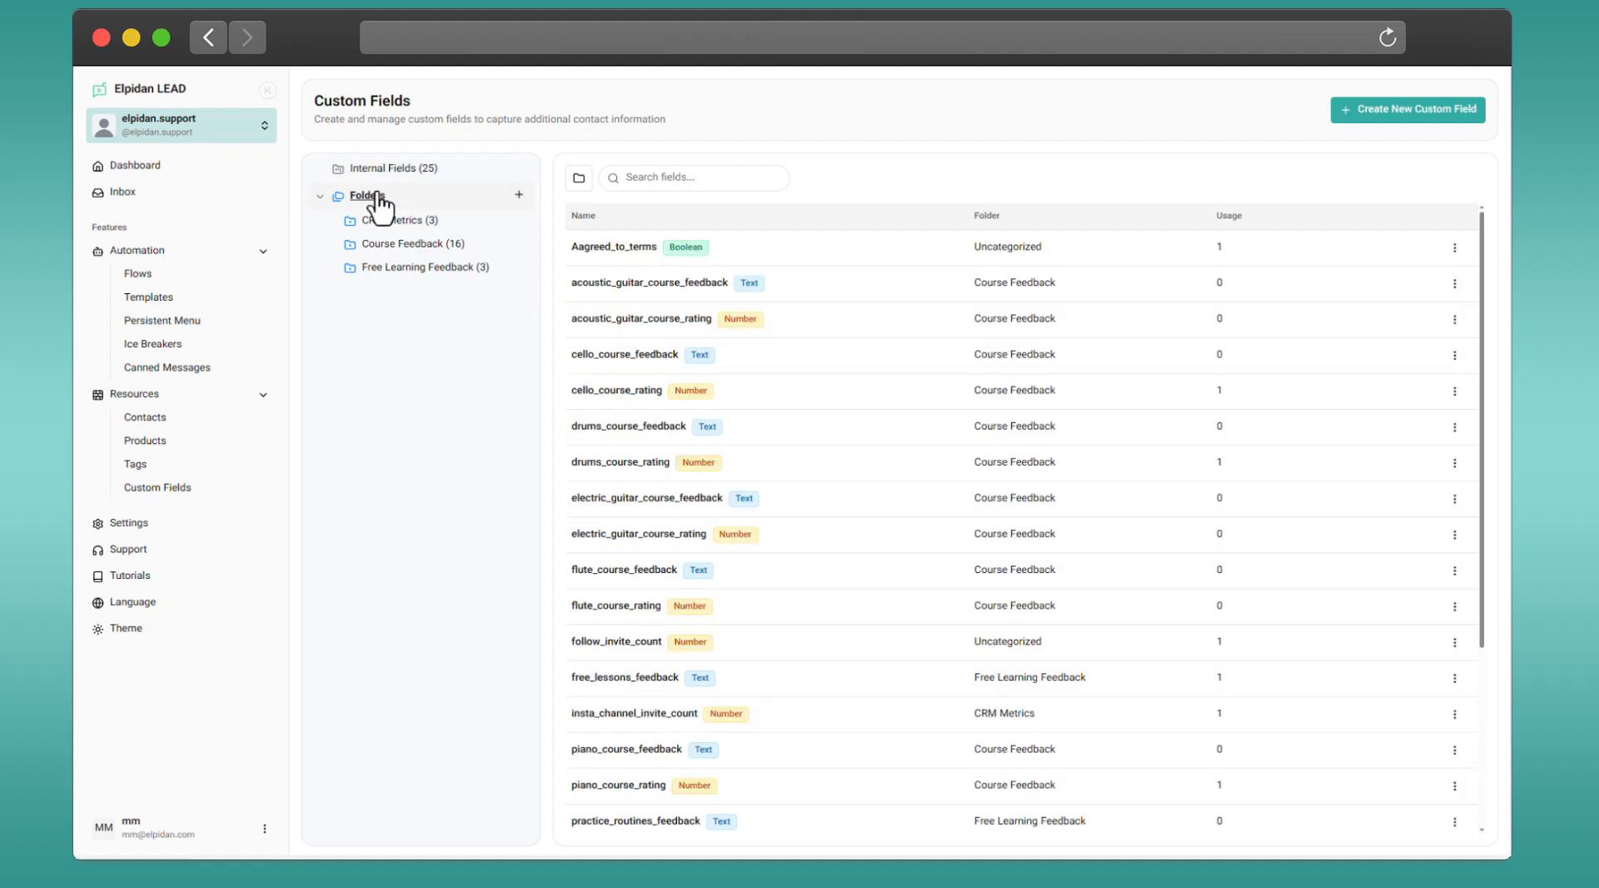
{"action": "scroll", "coordinate": [891, 370], "scroll_direction": "down", "scroll_amount": 3}
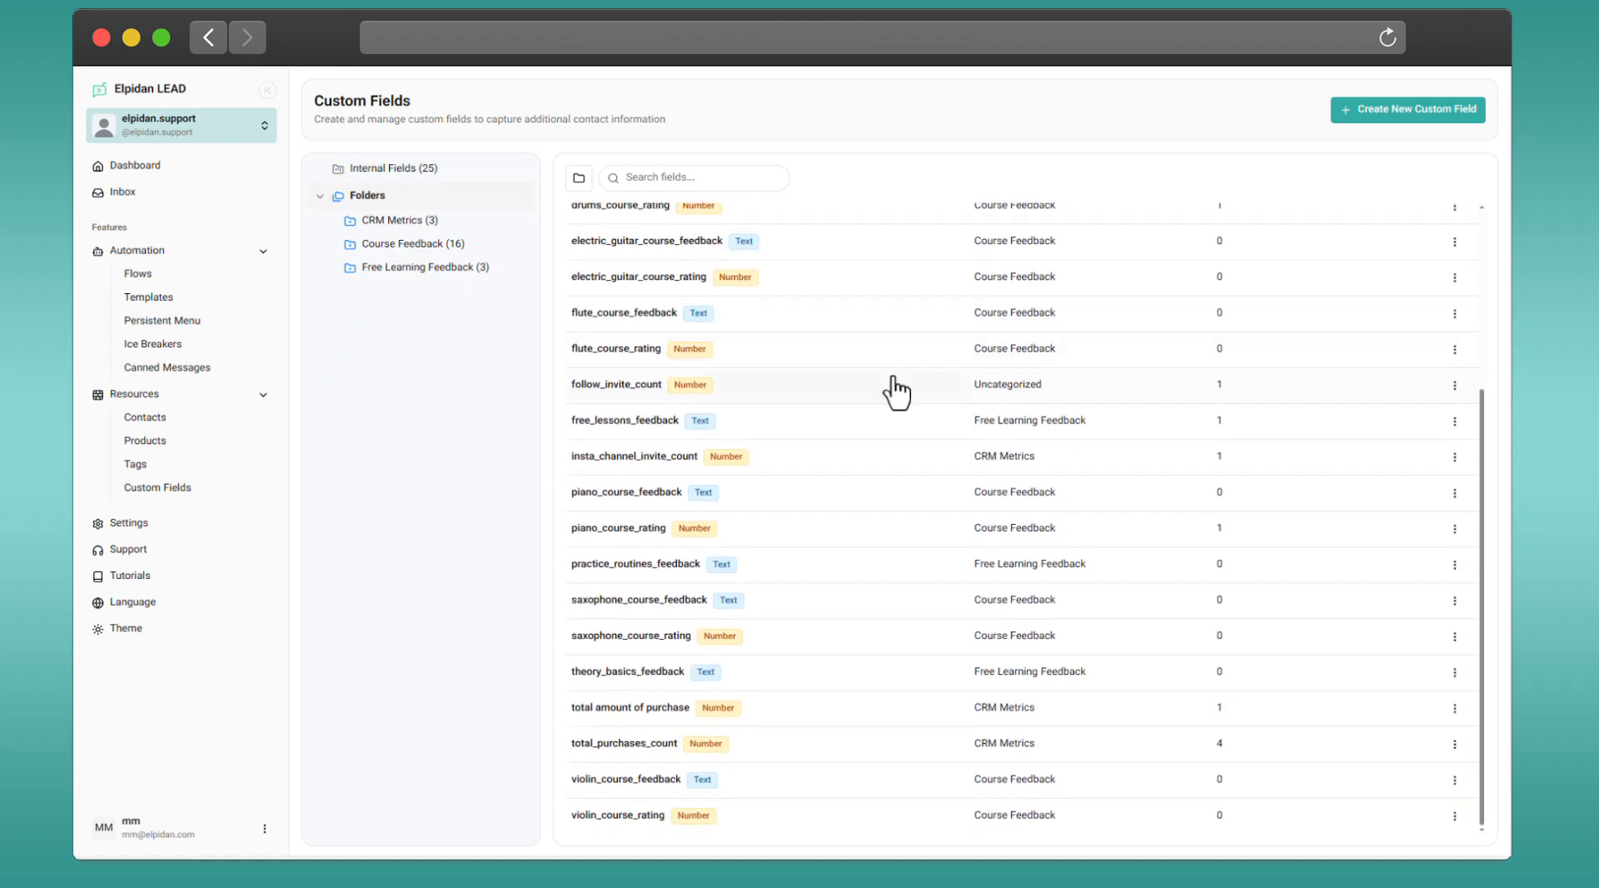
Open the form for a new custom field, examine the available field types and close it.
{"action": "left_click", "coordinate": [1403, 117]}
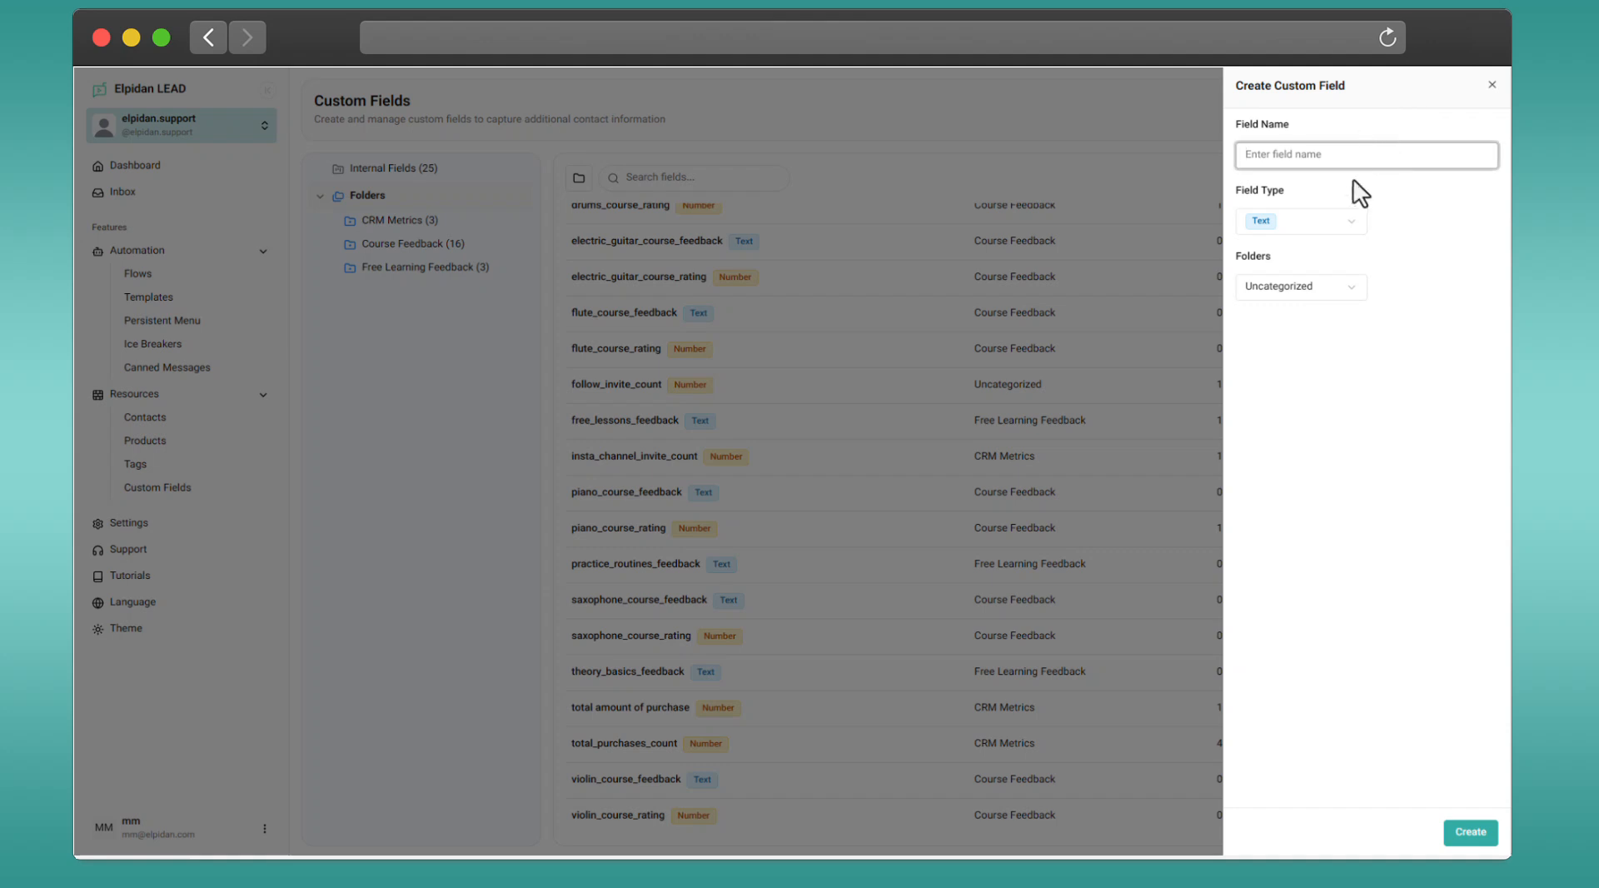
{"action": "left_click", "coordinate": [1355, 237]}
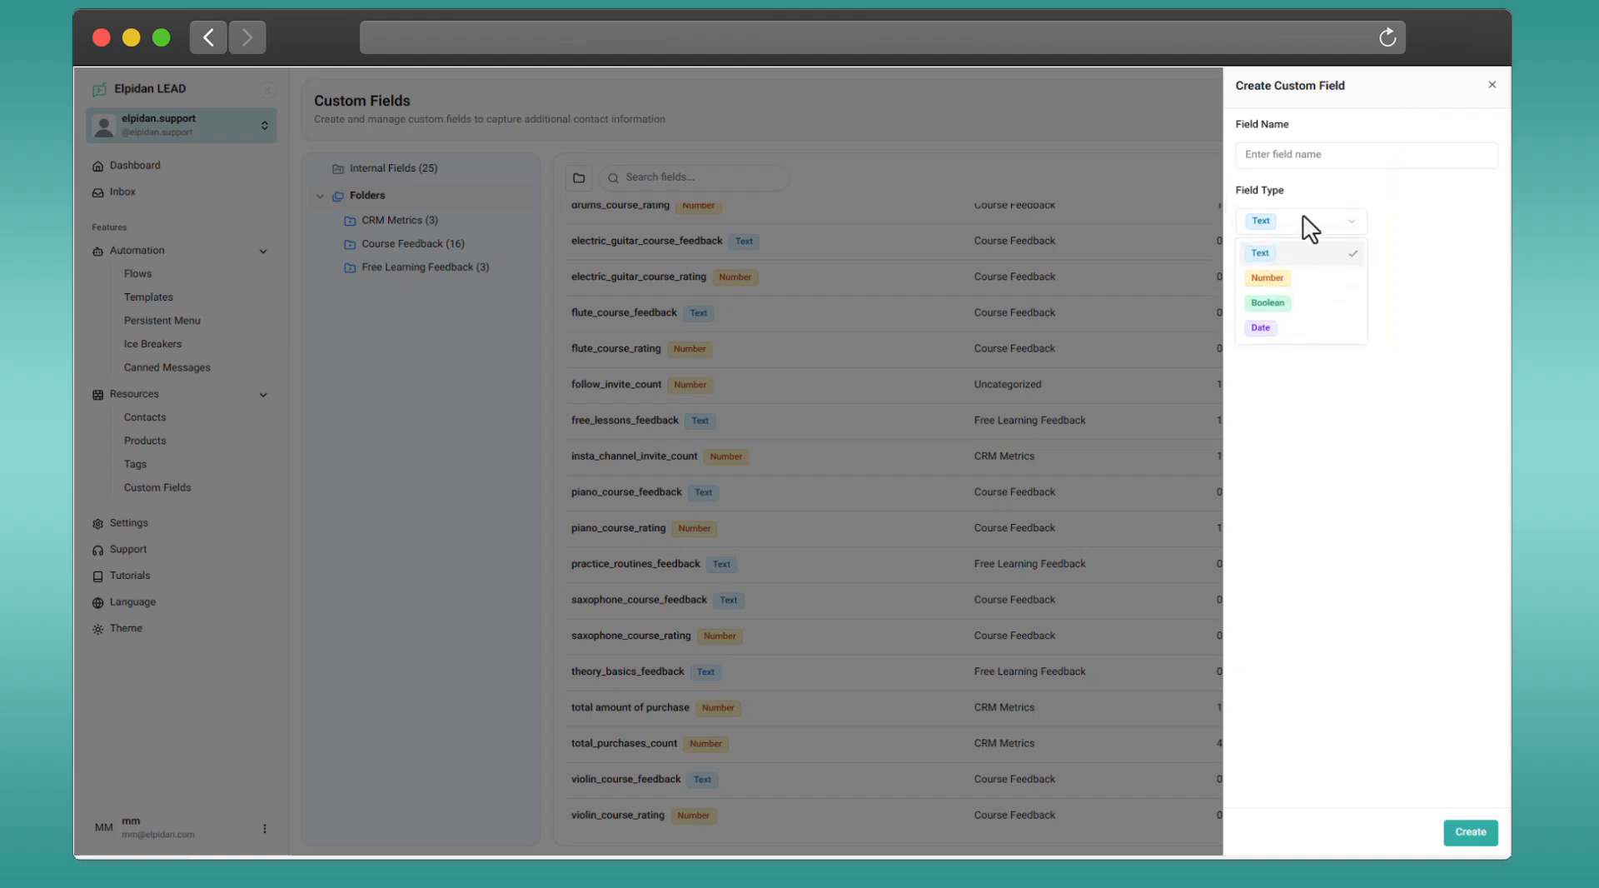
{"action": "left_click", "coordinate": [1176, 205]}
{"action": "left_click", "coordinate": [1176, 204]}
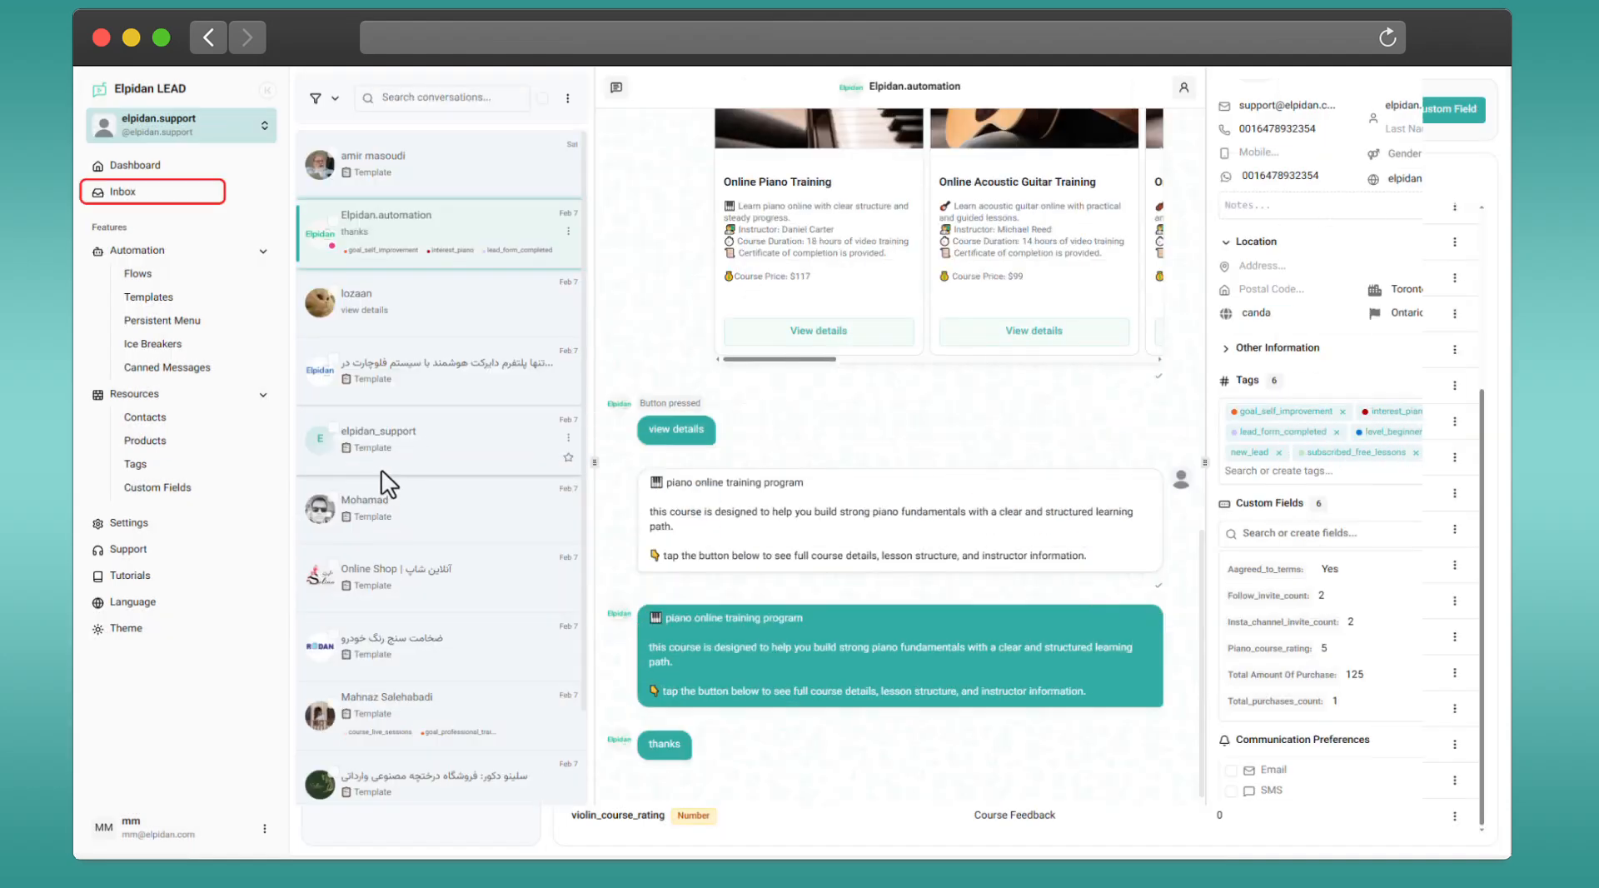
Browse the custom fields offered in the contact details of the Elpidan.automation conversation.
{"action": "left_click", "coordinate": [1294, 534]}
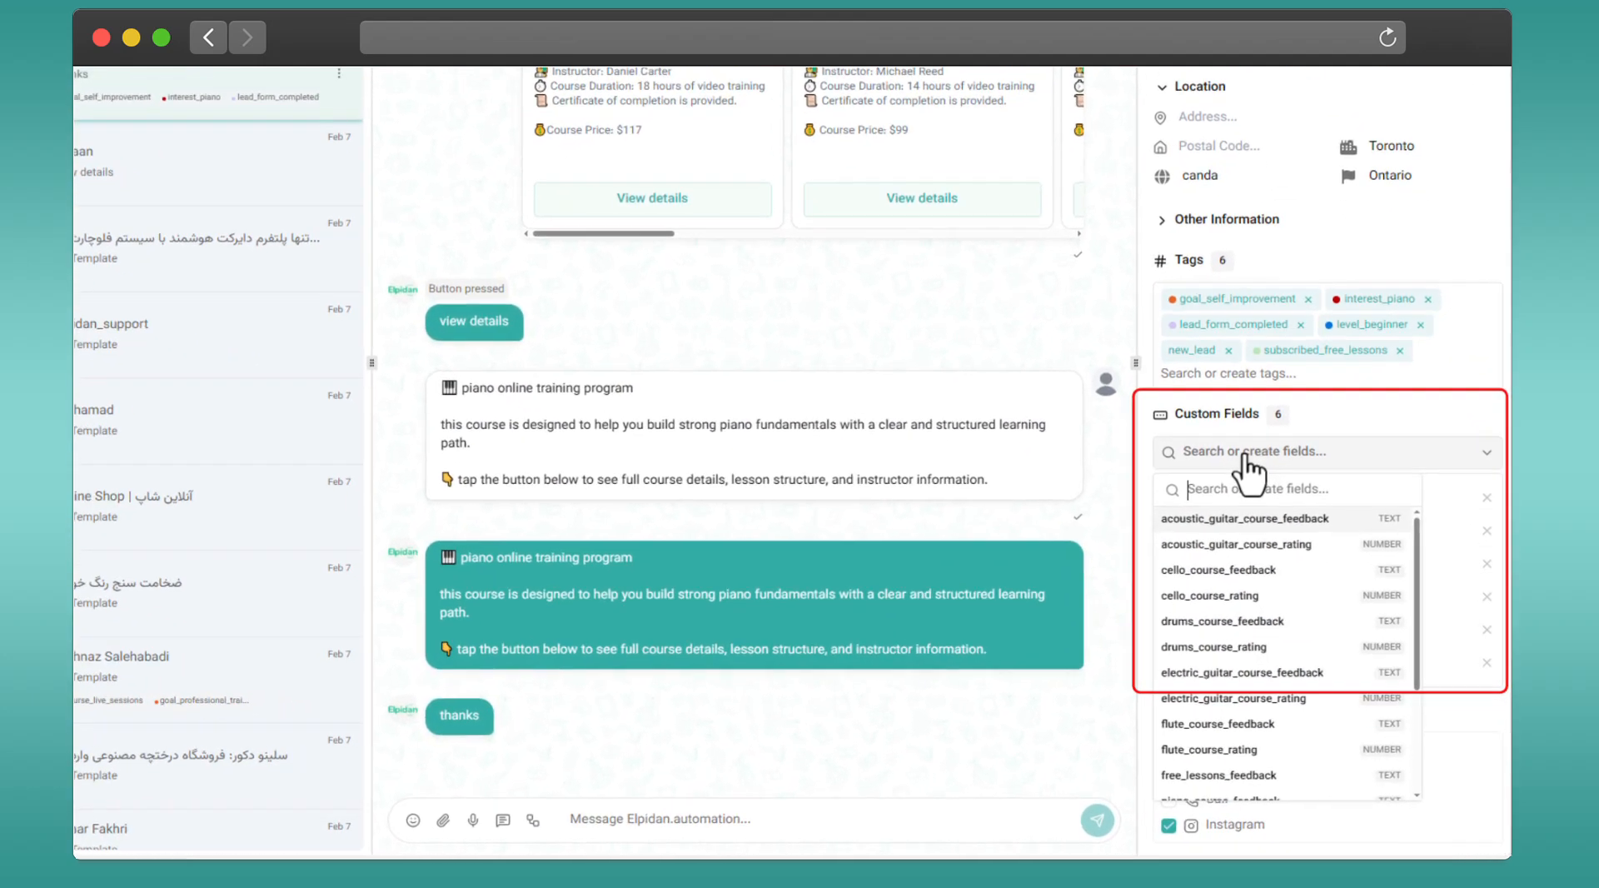
{"action": "left_click", "coordinate": [1243, 570]}
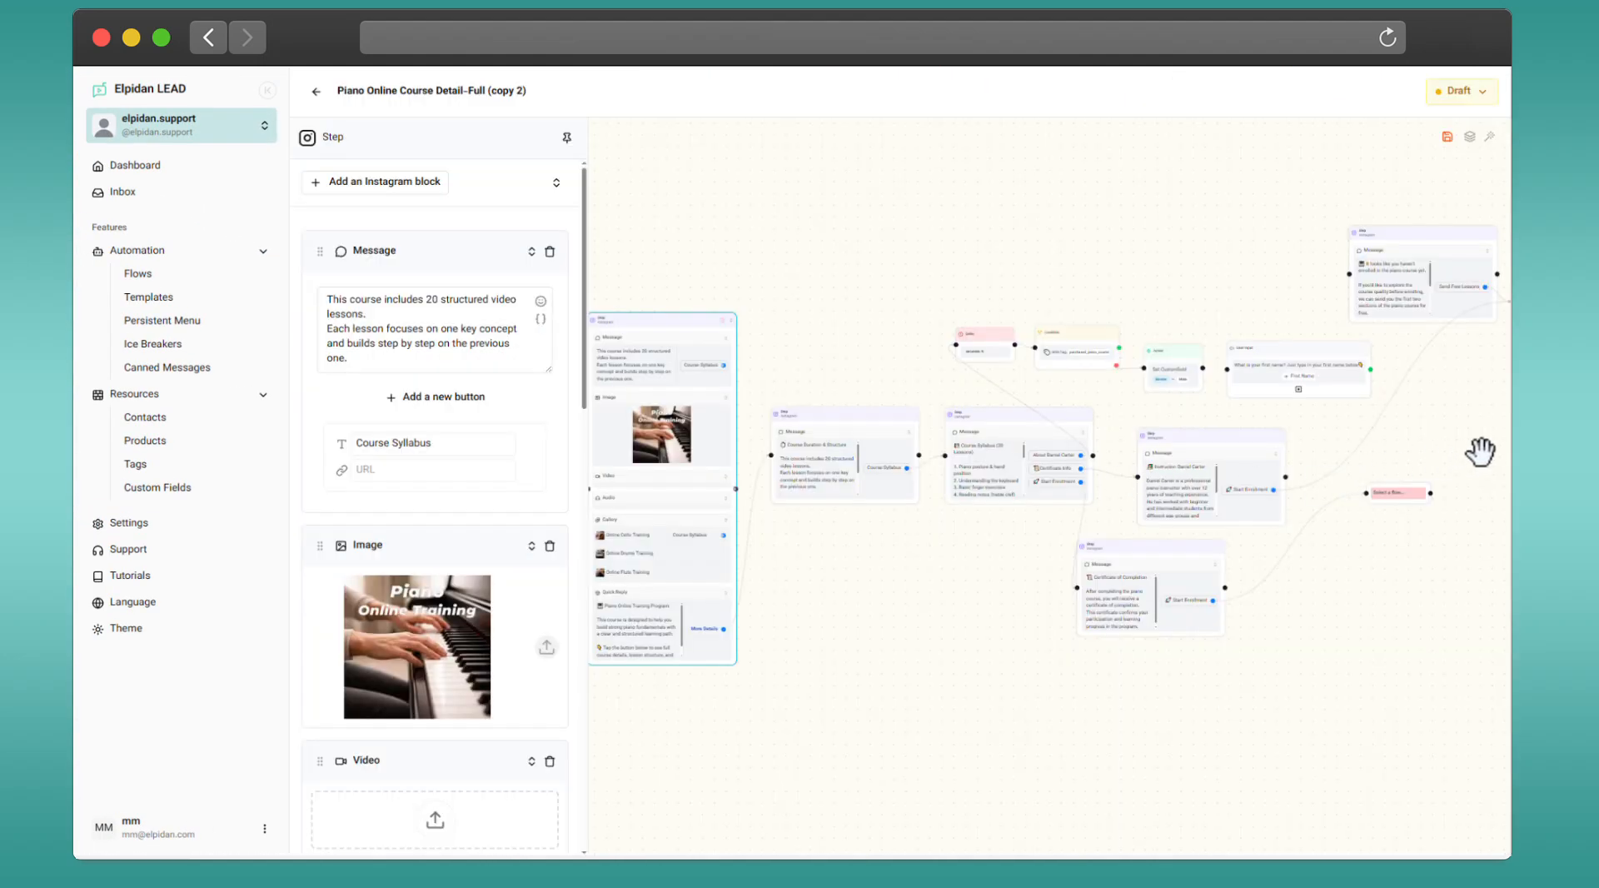
{"action": "scroll", "coordinate": [1480, 452], "scroll_direction": "up", "scroll_amount": 5}
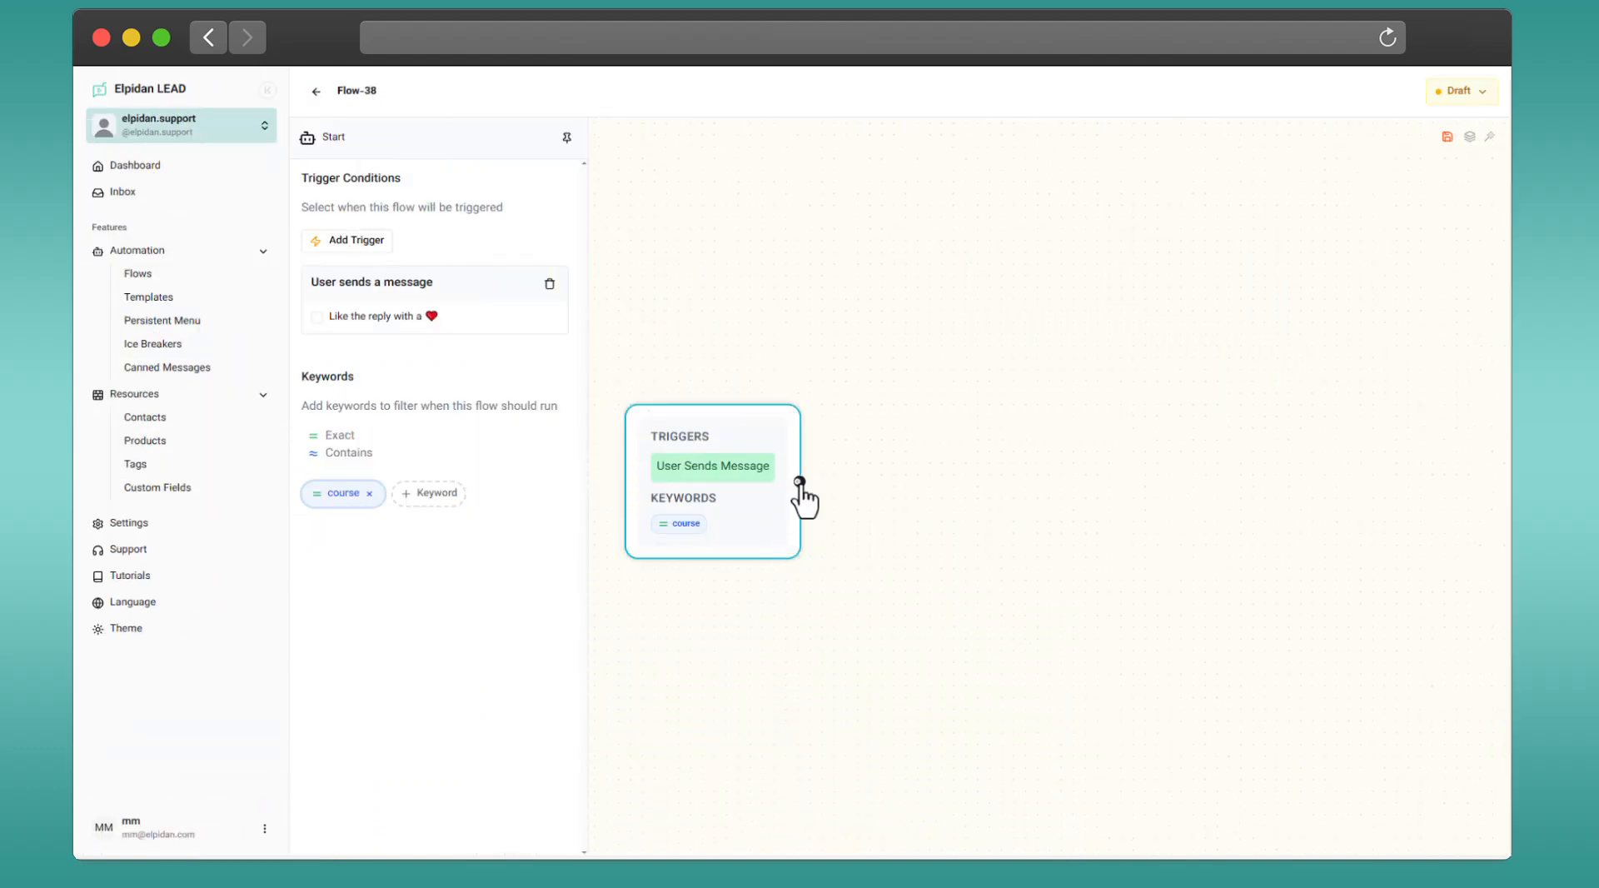
Add an Instagram step connected to the User Sends Message trigger and place it slightly higher, beside the trigger.
{"action": "left_click", "coordinate": [798, 482]}
{"action": "left_click", "coordinate": [784, 503]}
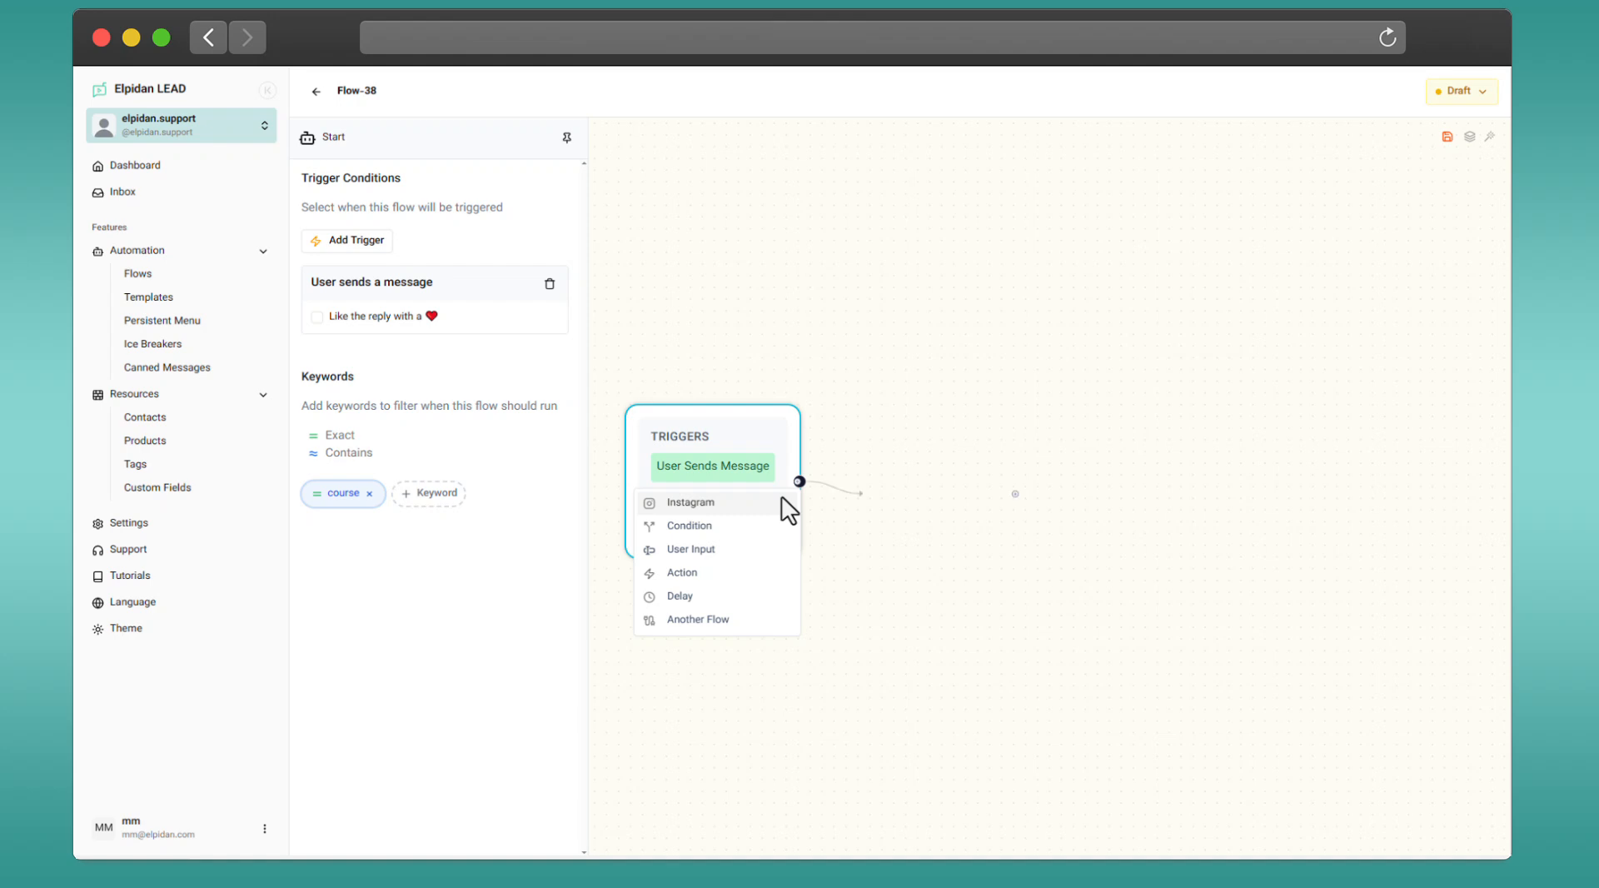
{"action": "left_click_drag", "start_coordinate": [906, 481], "coordinate": [925, 385]}
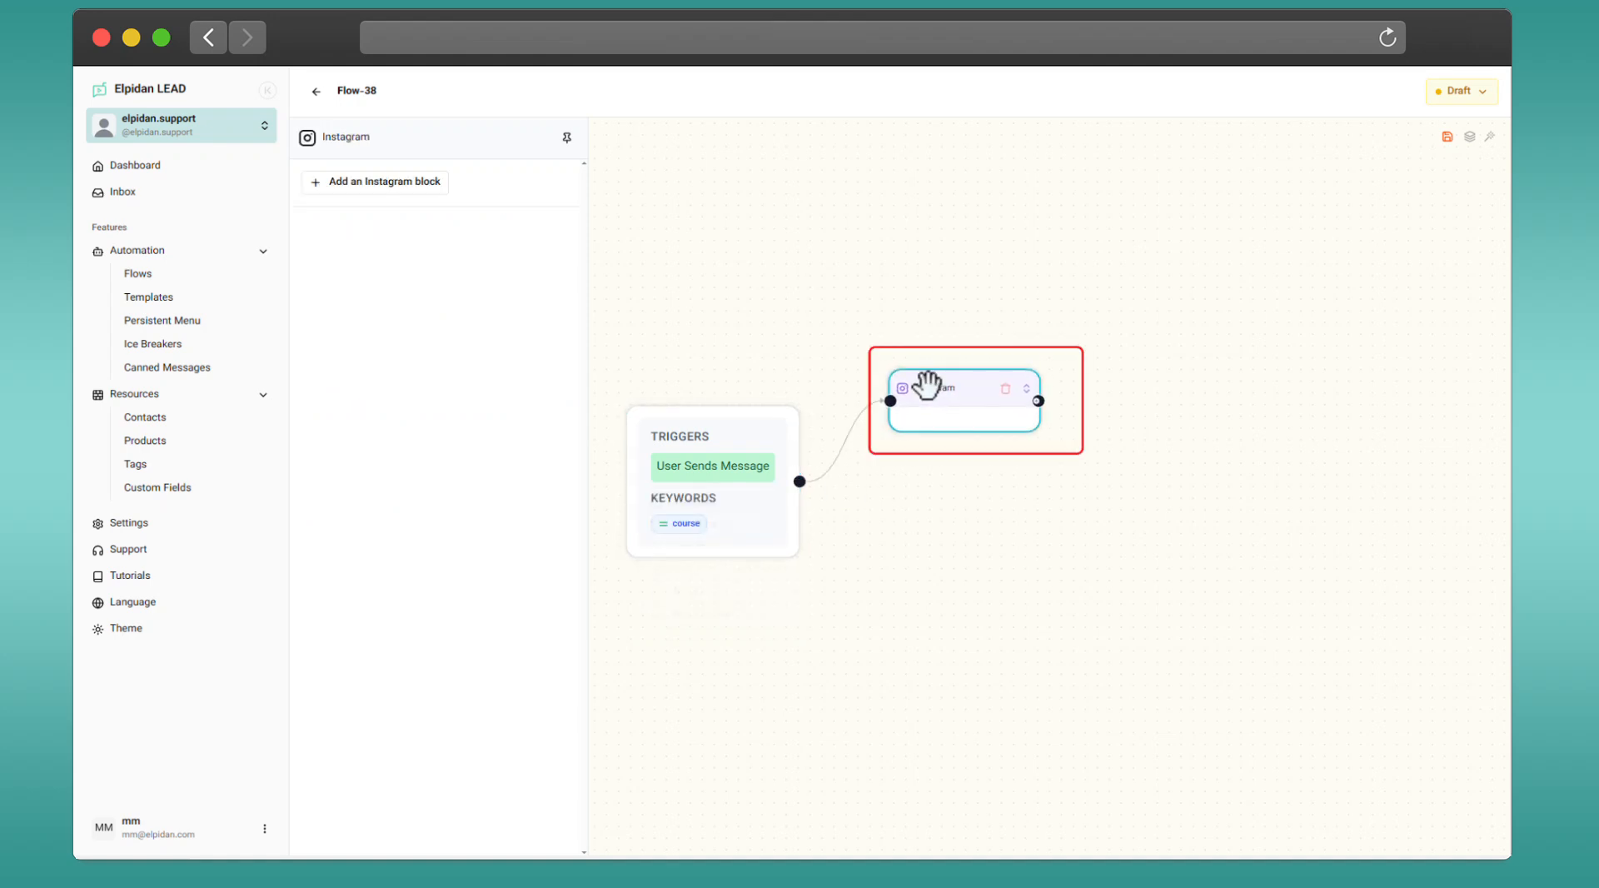
Add a message block: "🎹 Piano Online Training Program This course is designed to help you build strong piano fundamentals with a clear and structured learning path".
{"action": "left_click", "coordinate": [414, 184]}
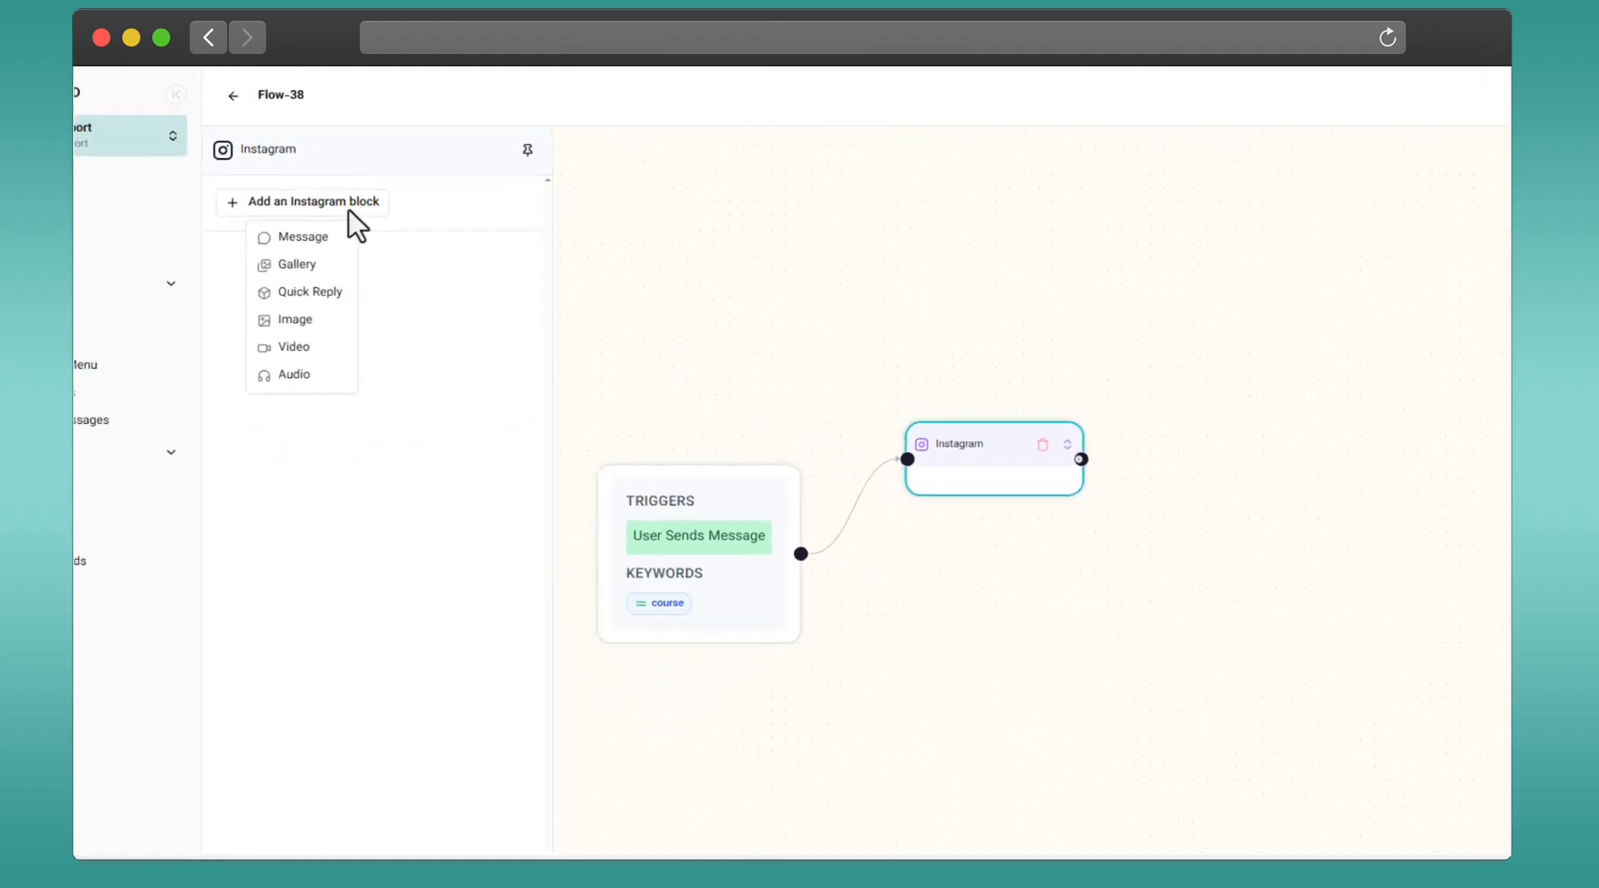
{"action": "left_click", "coordinate": [303, 249]}
{"action": "left_click", "coordinate": [321, 374]}
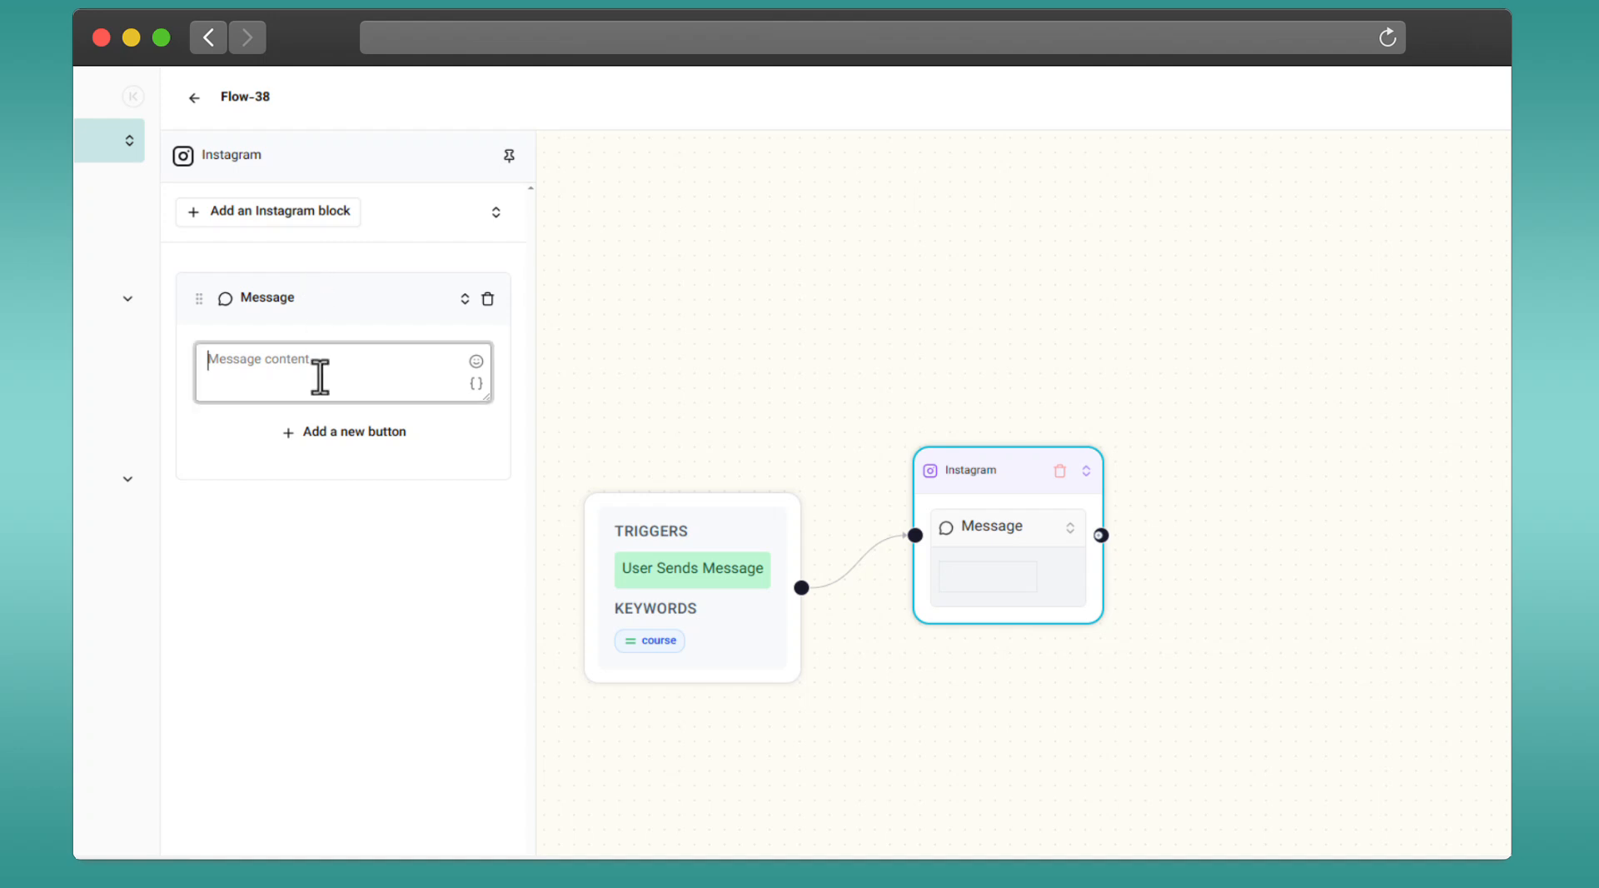
{"action": "type", "text": "🎹 Piano Online Training Program  This course is designed to help you build strong piano fundamentals with a clear and structured learning path"}
Add three buttons to the message, labelled "🚀 Start Enrollment", "📜Course Syllabus" and "More Details".
{"action": "left_click", "coordinate": [323, 502]}
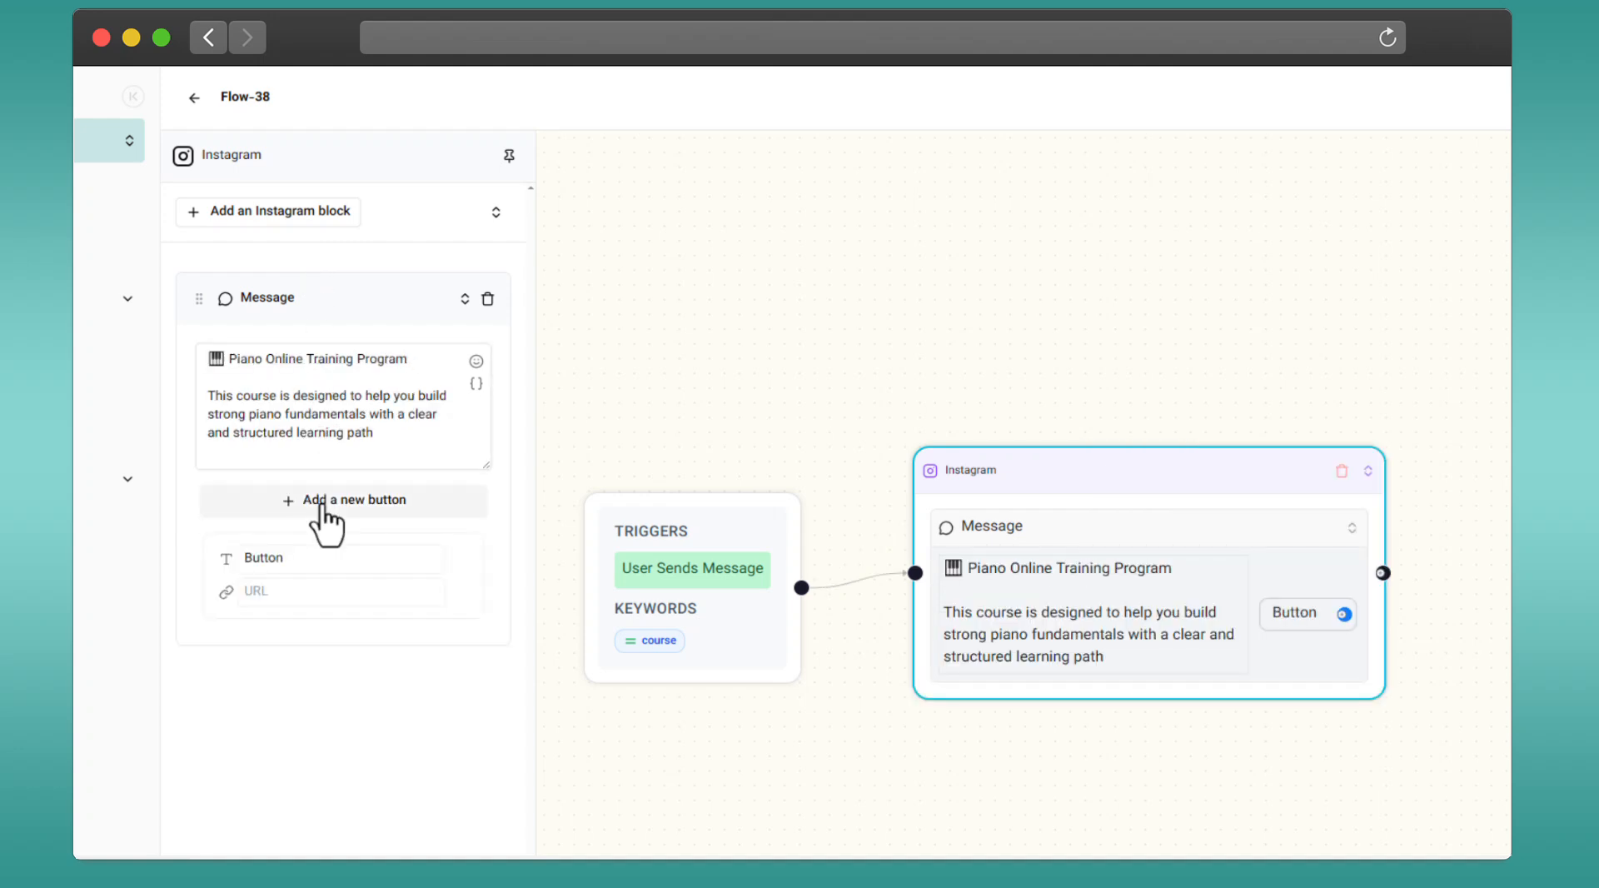
{"action": "left_click", "coordinate": [286, 558]}
{"action": "type", "text": "🚀 Start Enrollment"}
{"action": "left_click", "coordinate": [357, 518]}
{"action": "left_click", "coordinate": [299, 655]}
{"action": "type", "text": "📜Course Syllabus"}
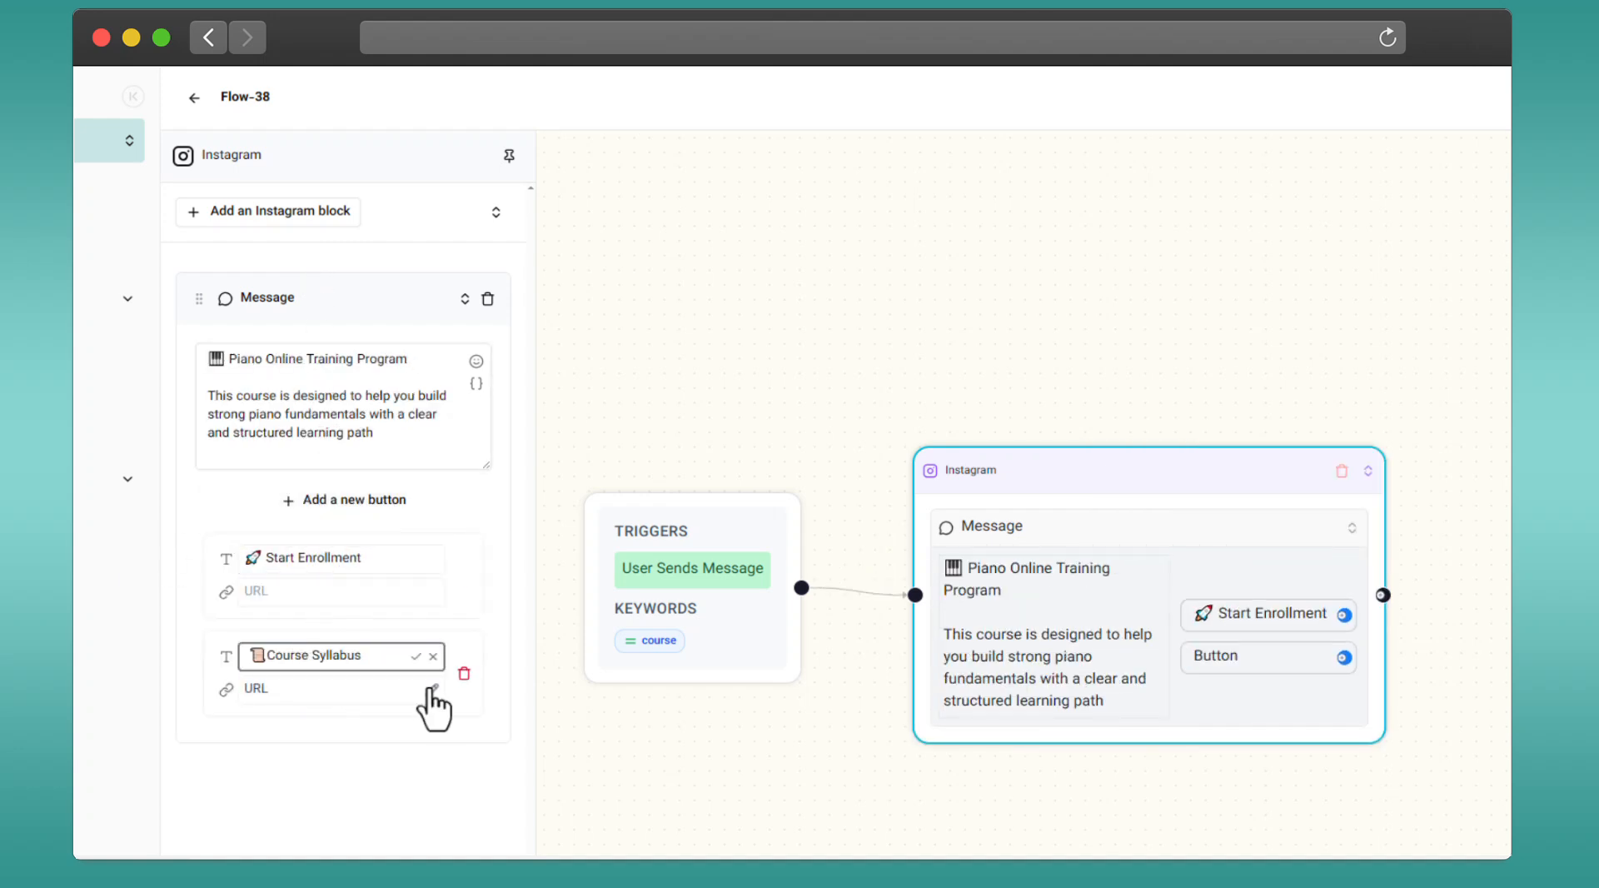
{"action": "left_click", "coordinate": [348, 705]}
{"action": "left_click", "coordinate": [335, 753]}
{"action": "type", "text": "More Details"}
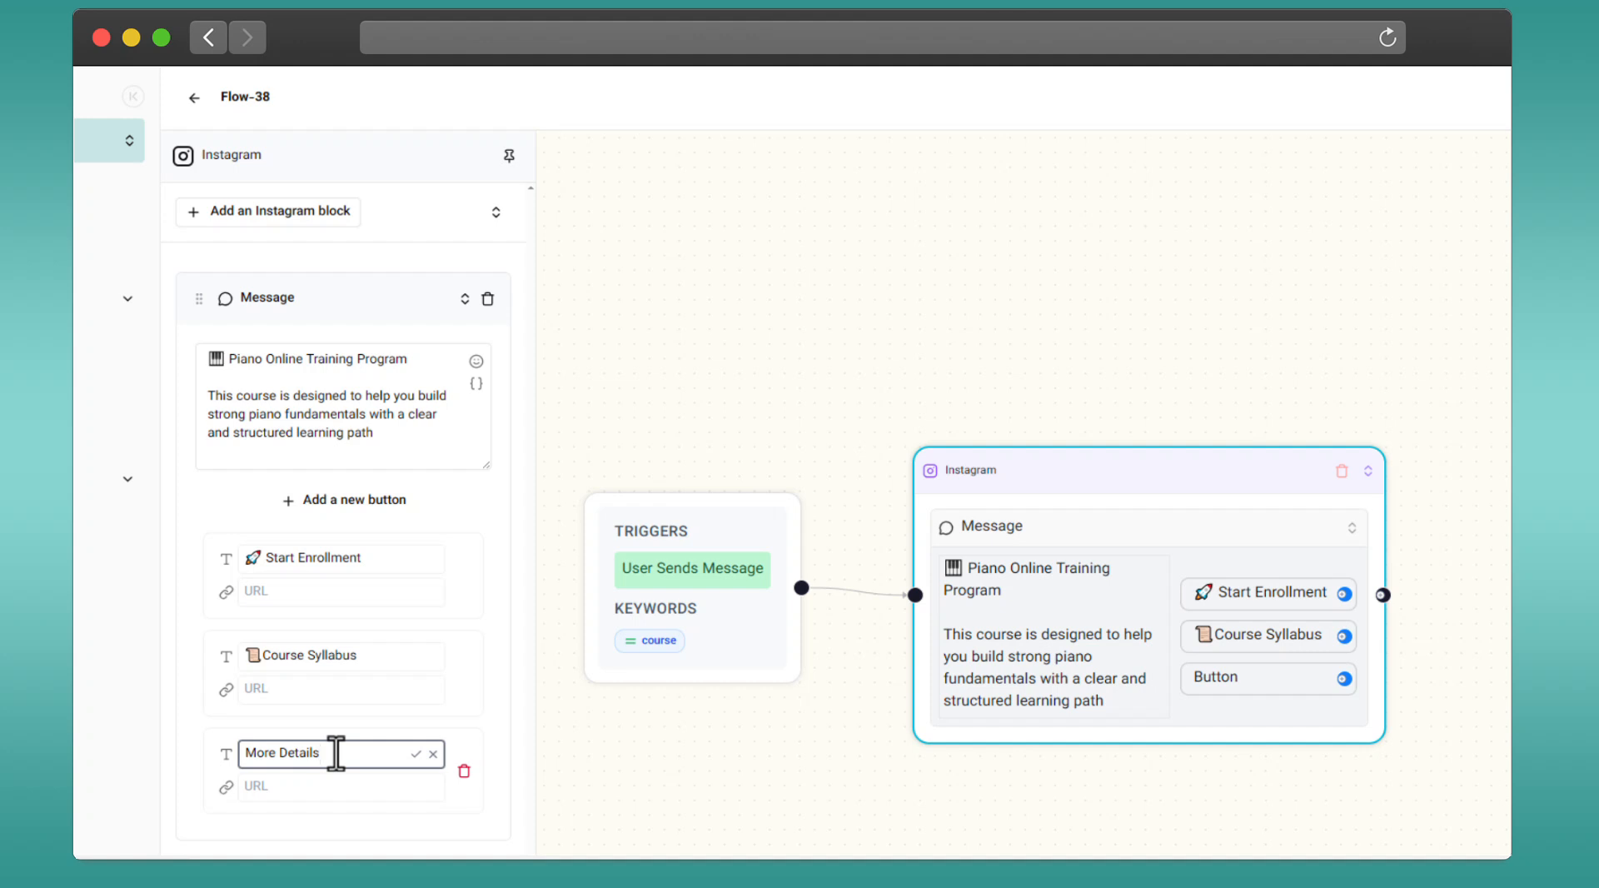
{"action": "left_click", "coordinate": [614, 752]}
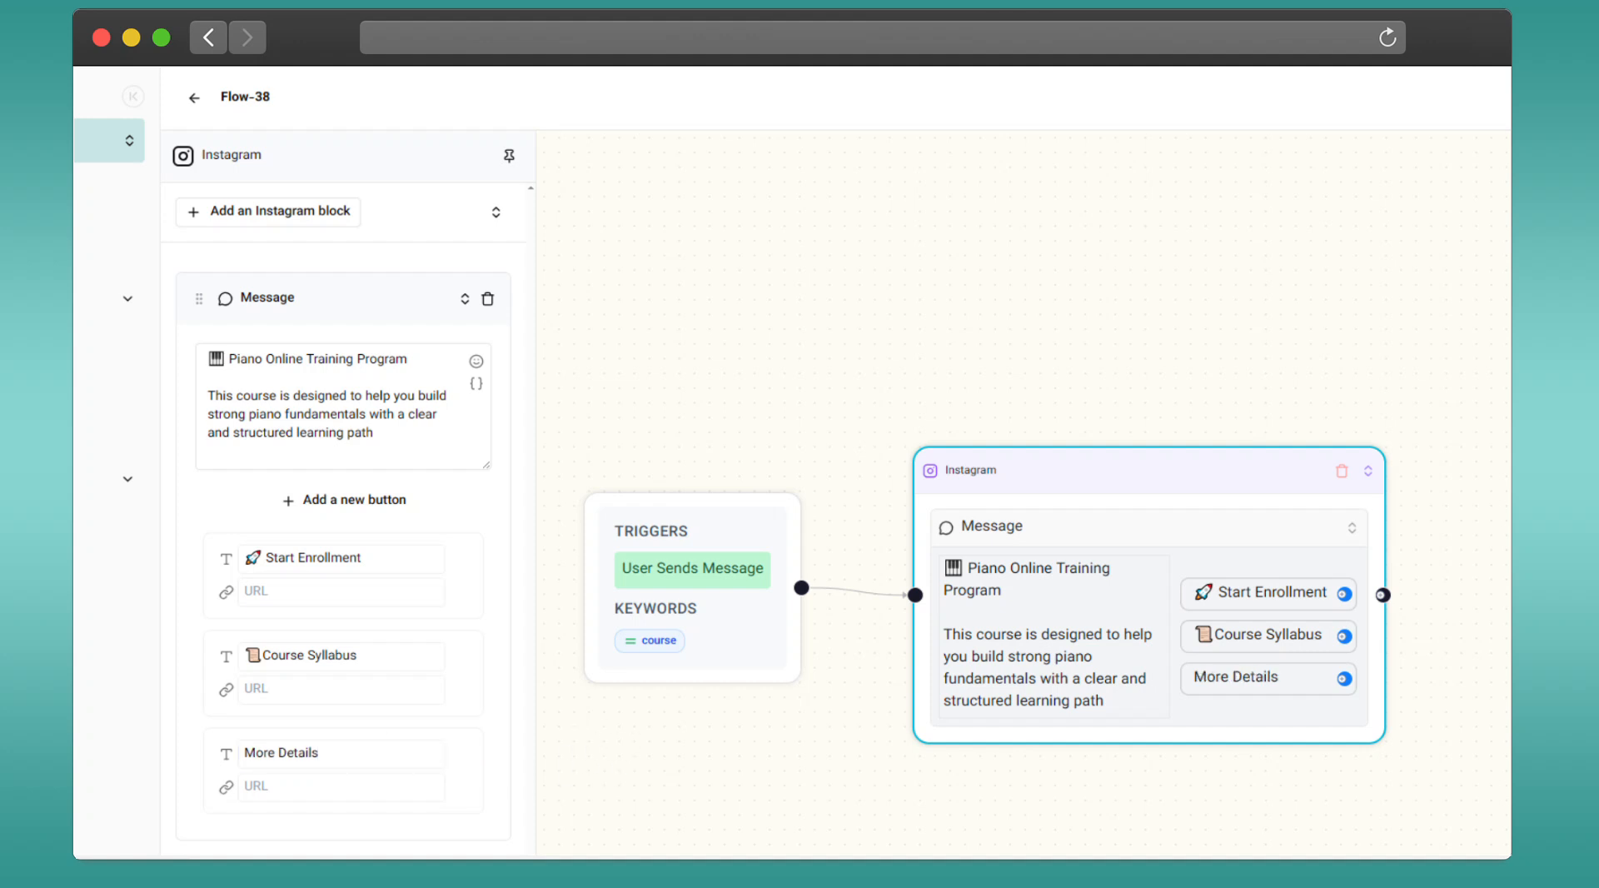
{"action": "left_click", "coordinate": [291, 593]}
{"action": "type", "text": "https://elpidan.com"}
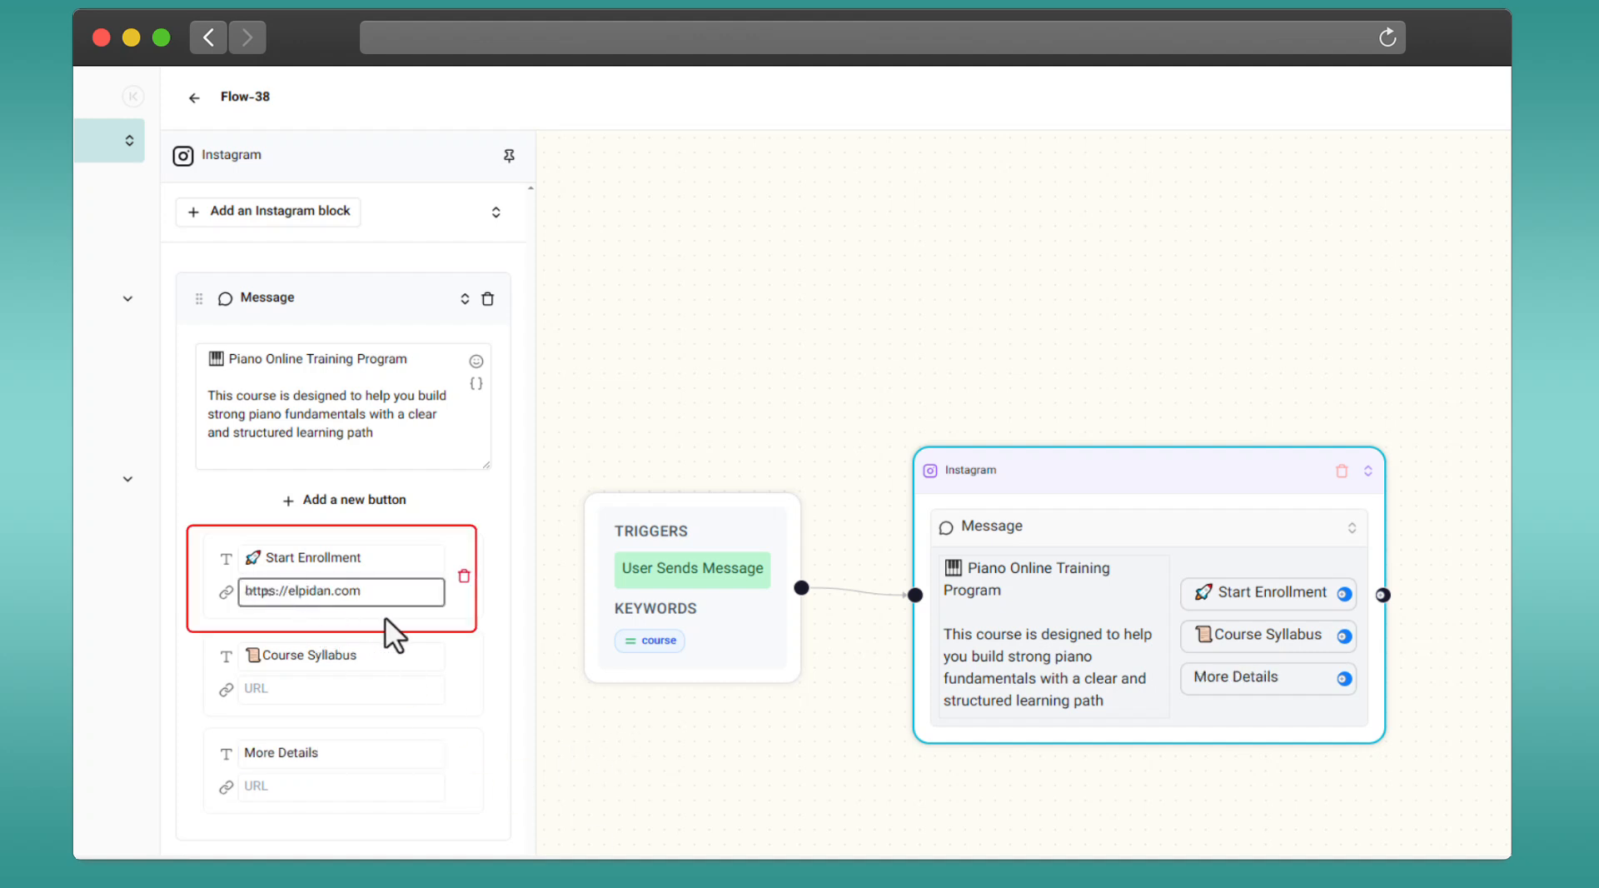
{"action": "left_click", "coordinate": [443, 626]}
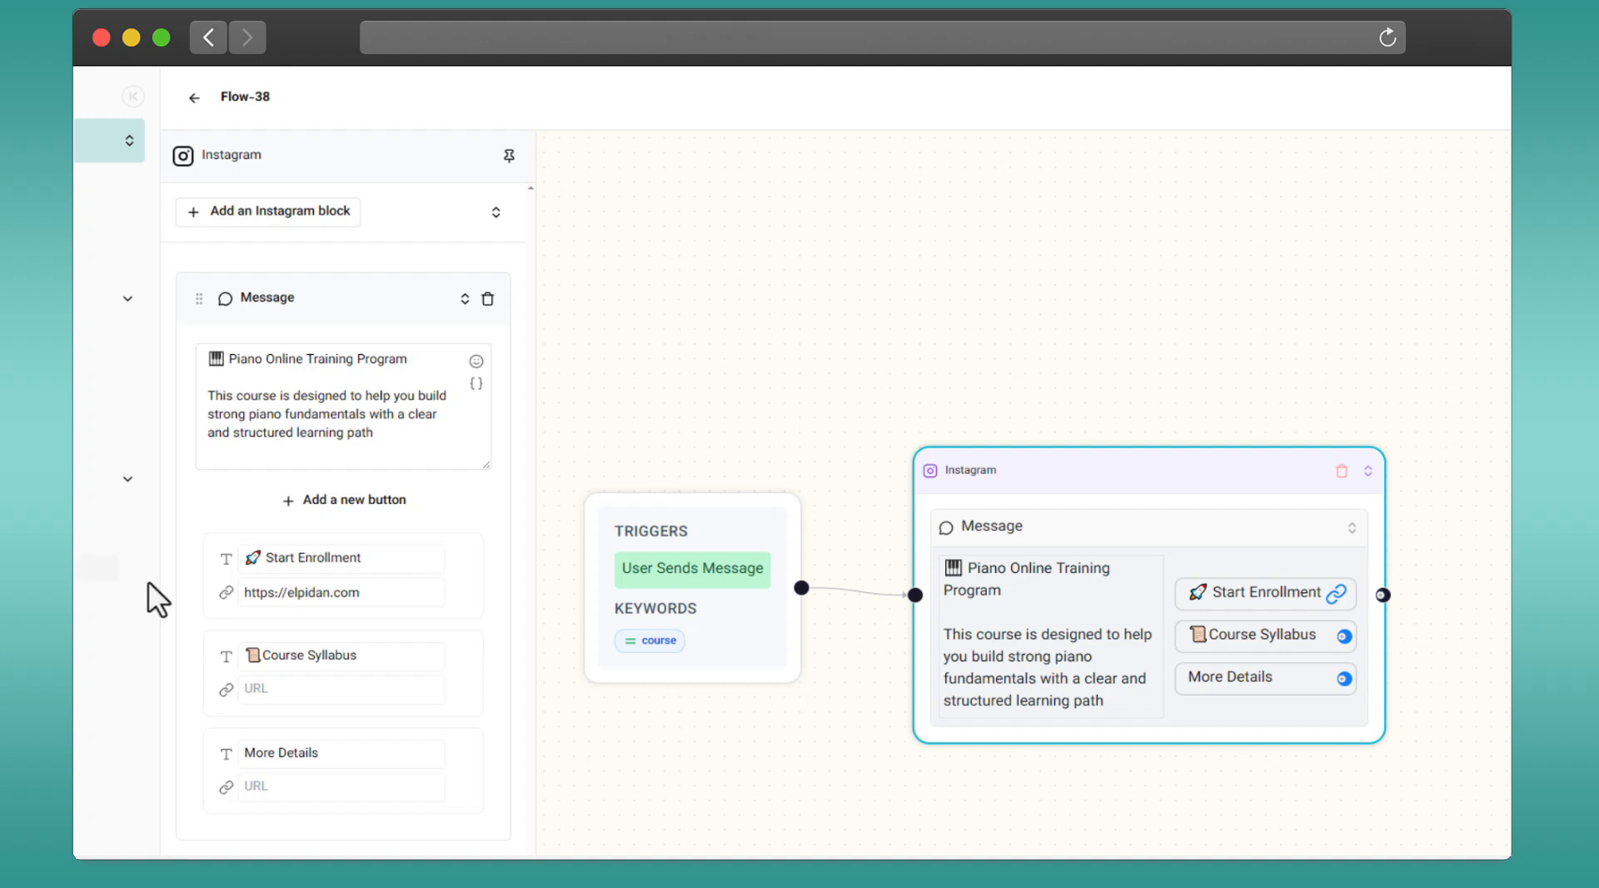
Connect a new Instagram step to the Course Syllabus button and place it above the message step's level.
{"action": "left_click", "coordinate": [1345, 637]}
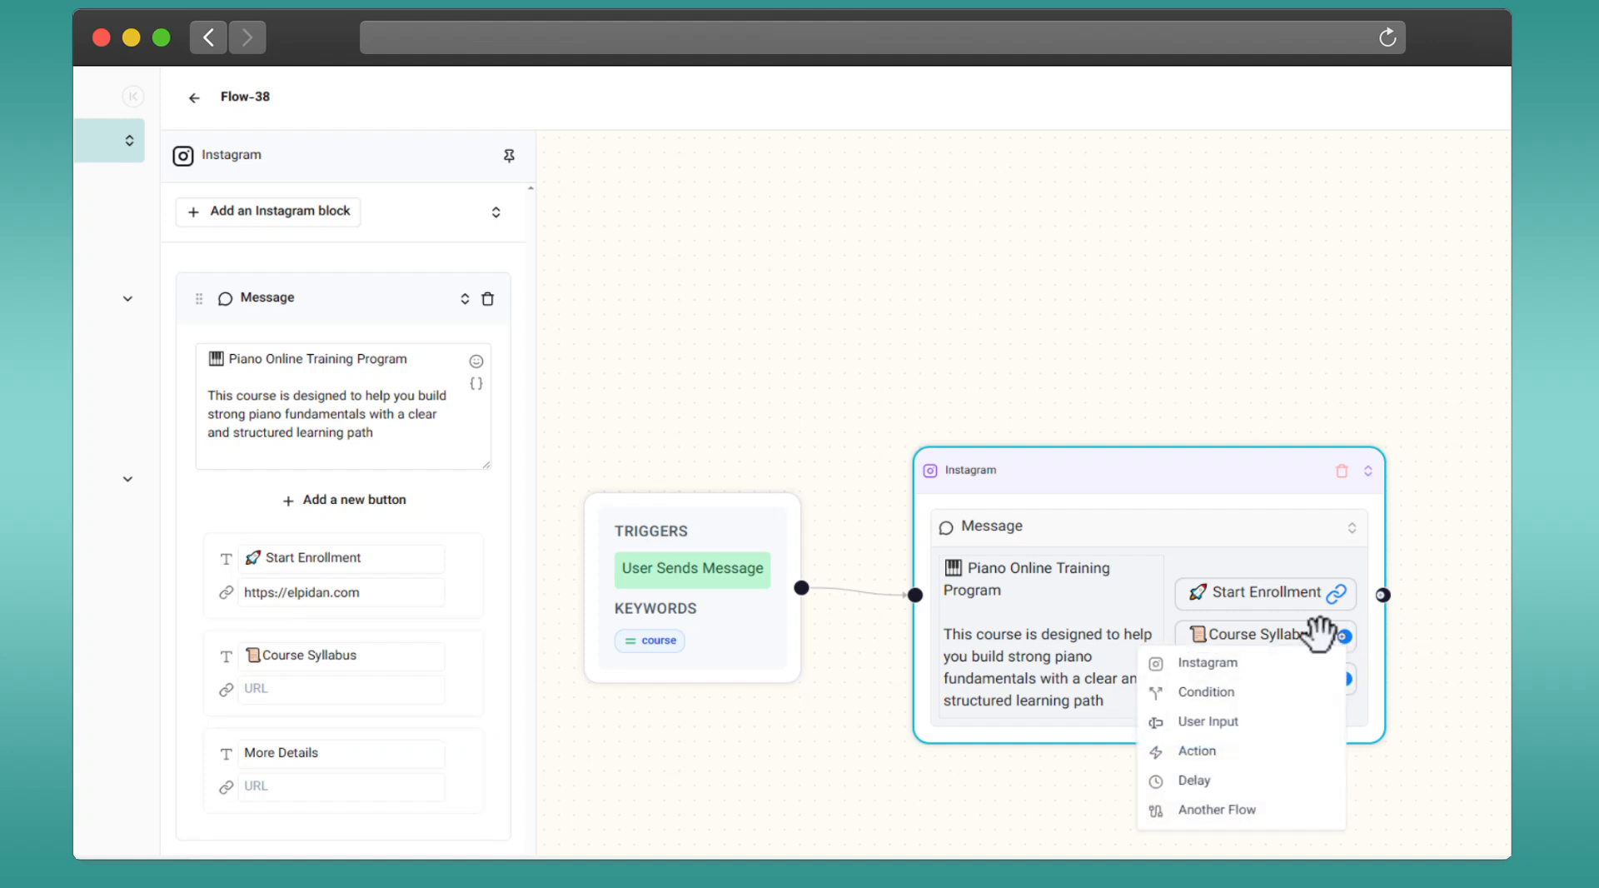
{"action": "left_click", "coordinate": [1208, 661]}
{"action": "left_click_drag", "start_coordinate": [1292, 643], "coordinate": [1313, 422]}
{"action": "left_click", "coordinate": [1166, 683]}
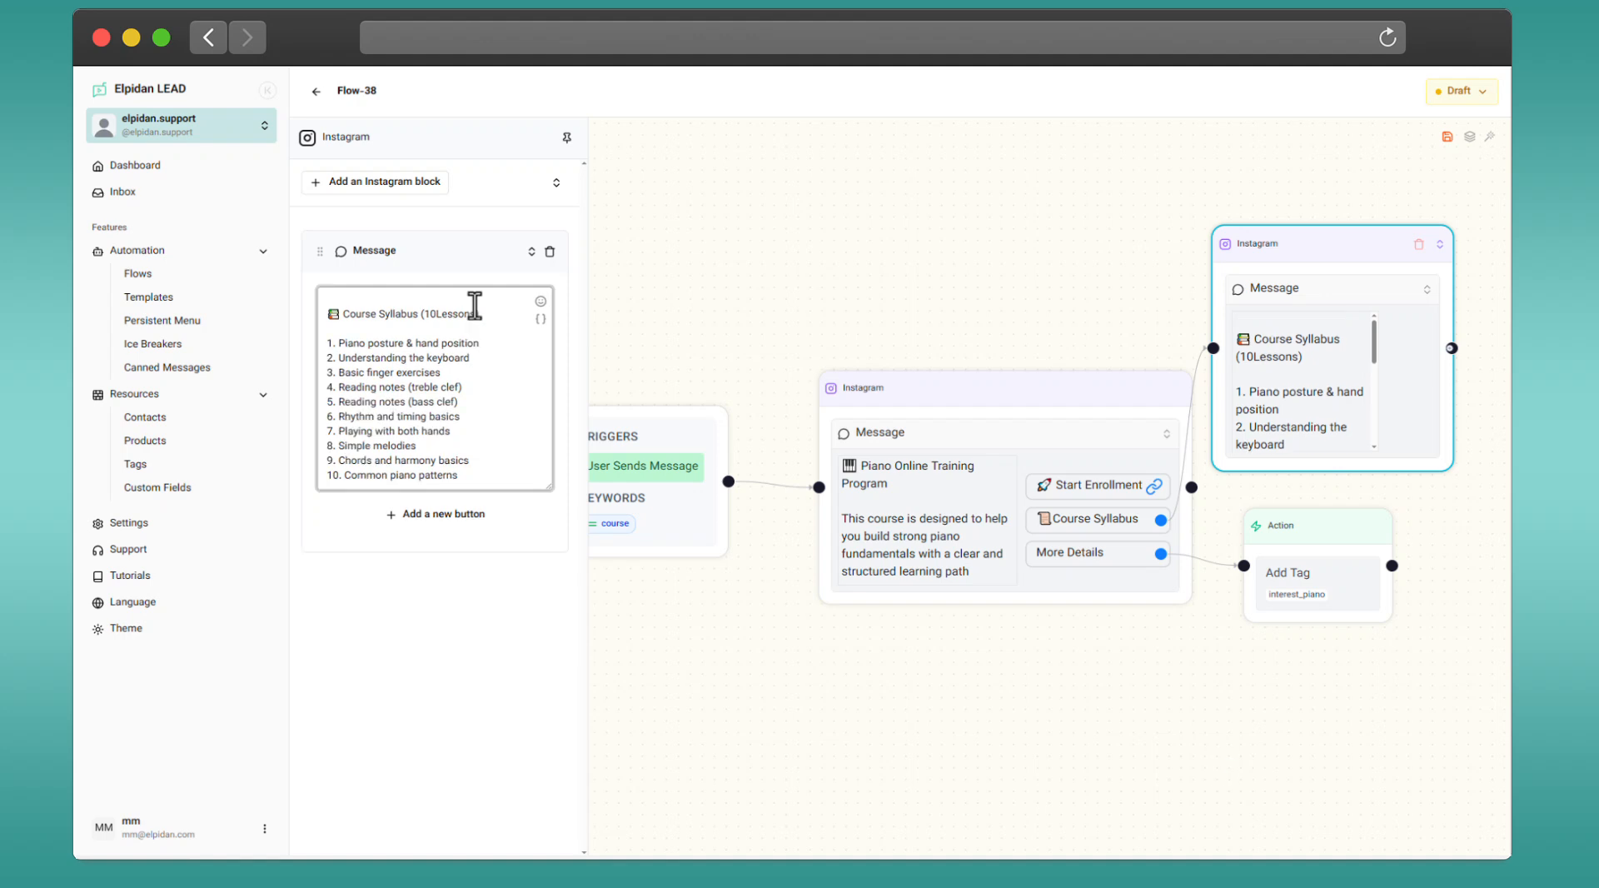
Start the course syllabus message with the greeting "Hi" followed by the First Name field variable.
{"action": "type", "text": "Hi"}
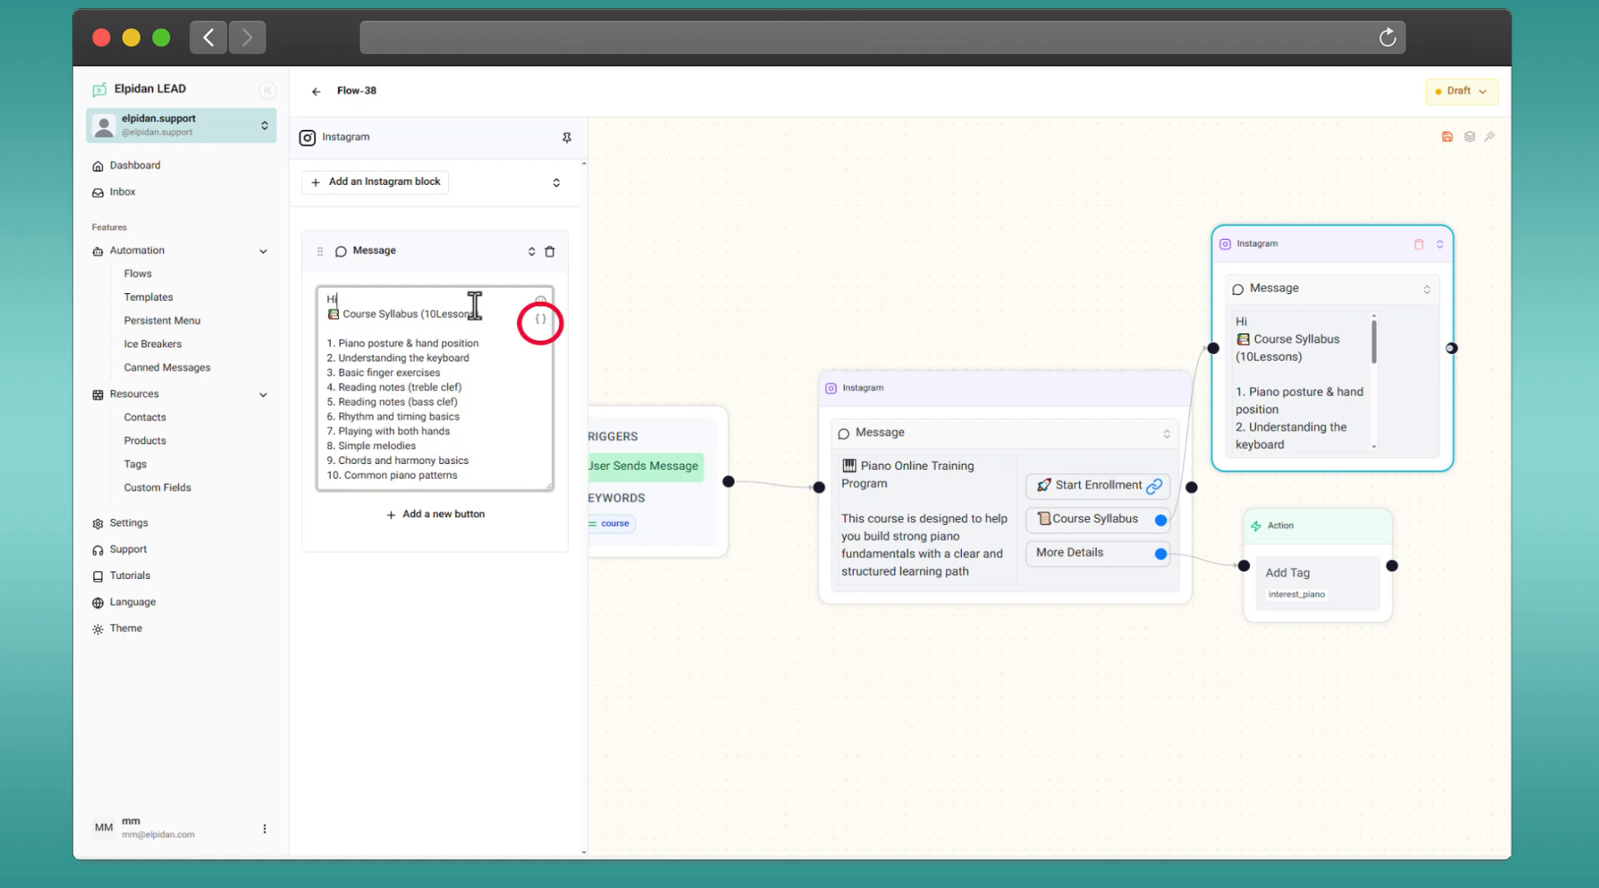
{"action": "left_click", "coordinate": [540, 319]}
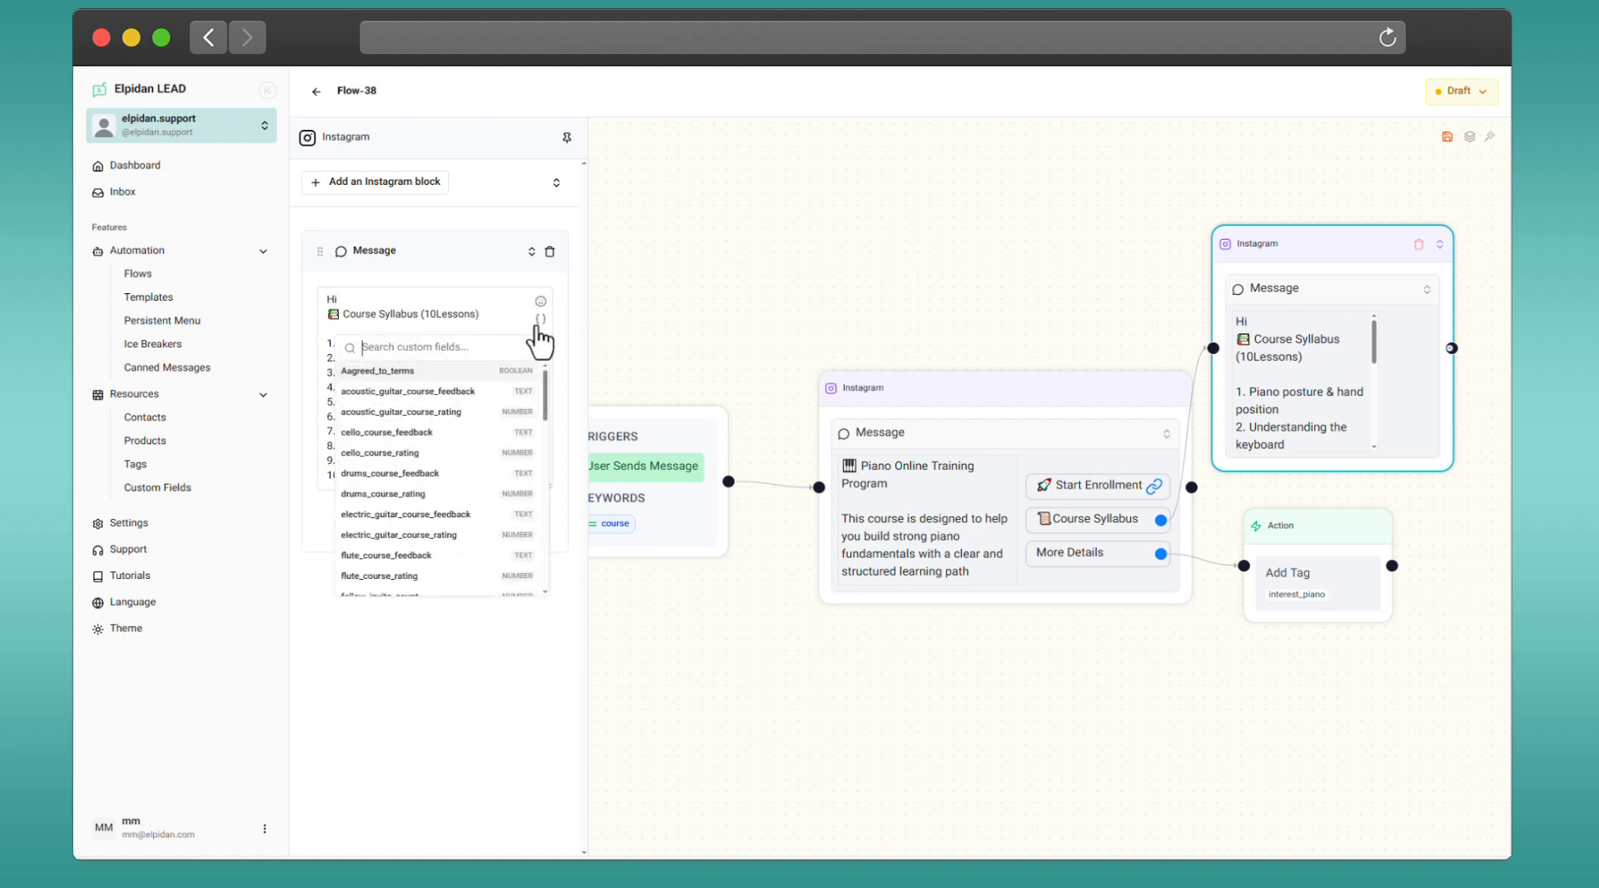
{"action": "type", "text": "name"}
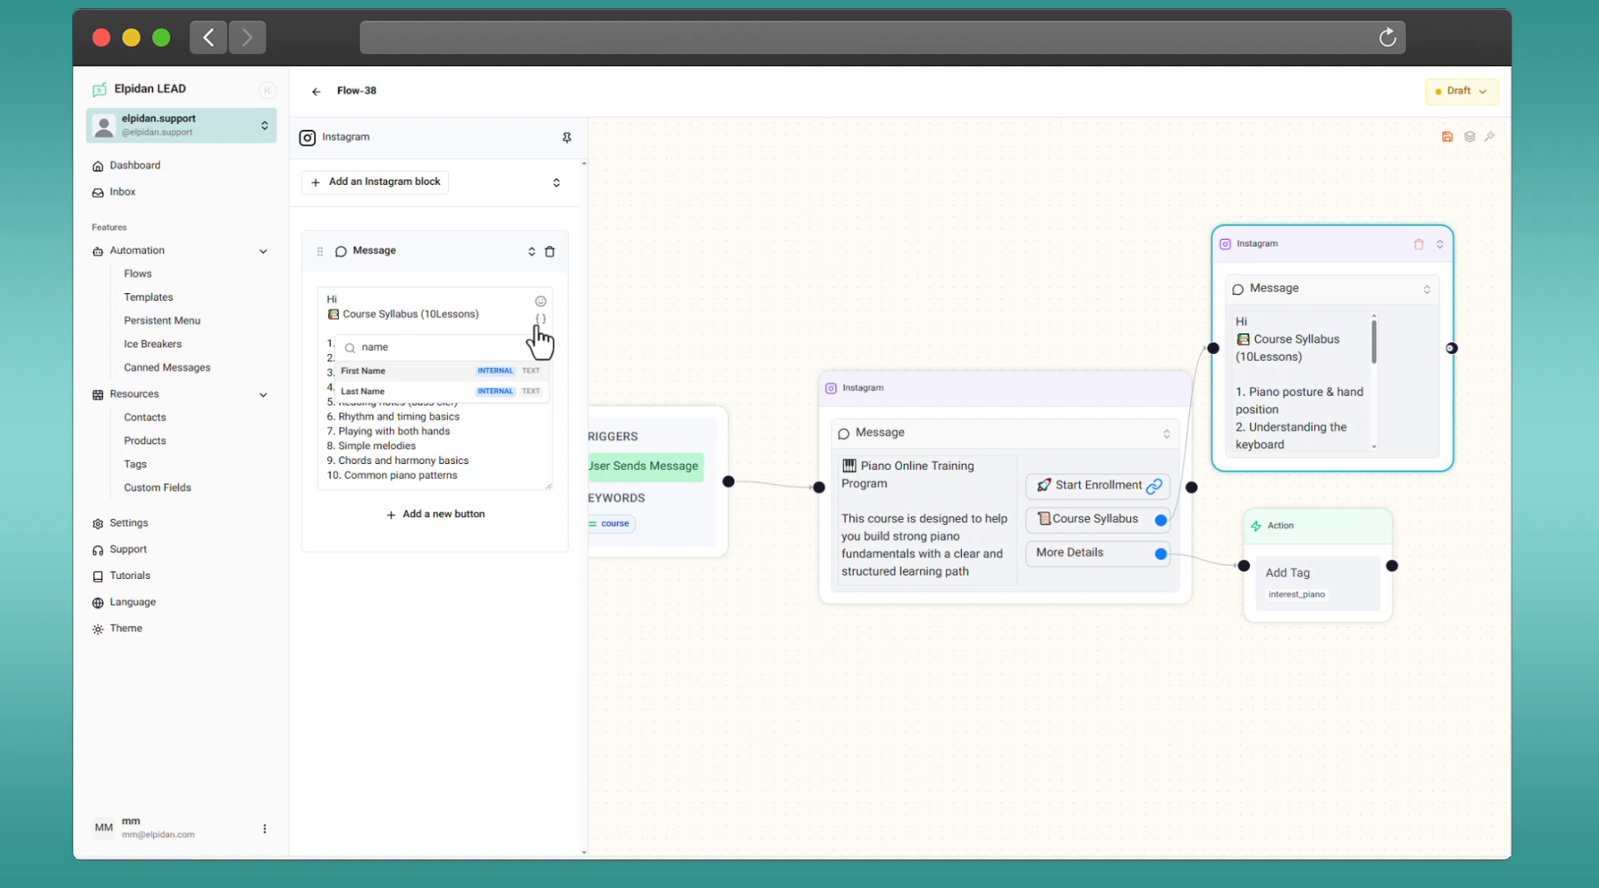
{"action": "key", "text": "Return"}
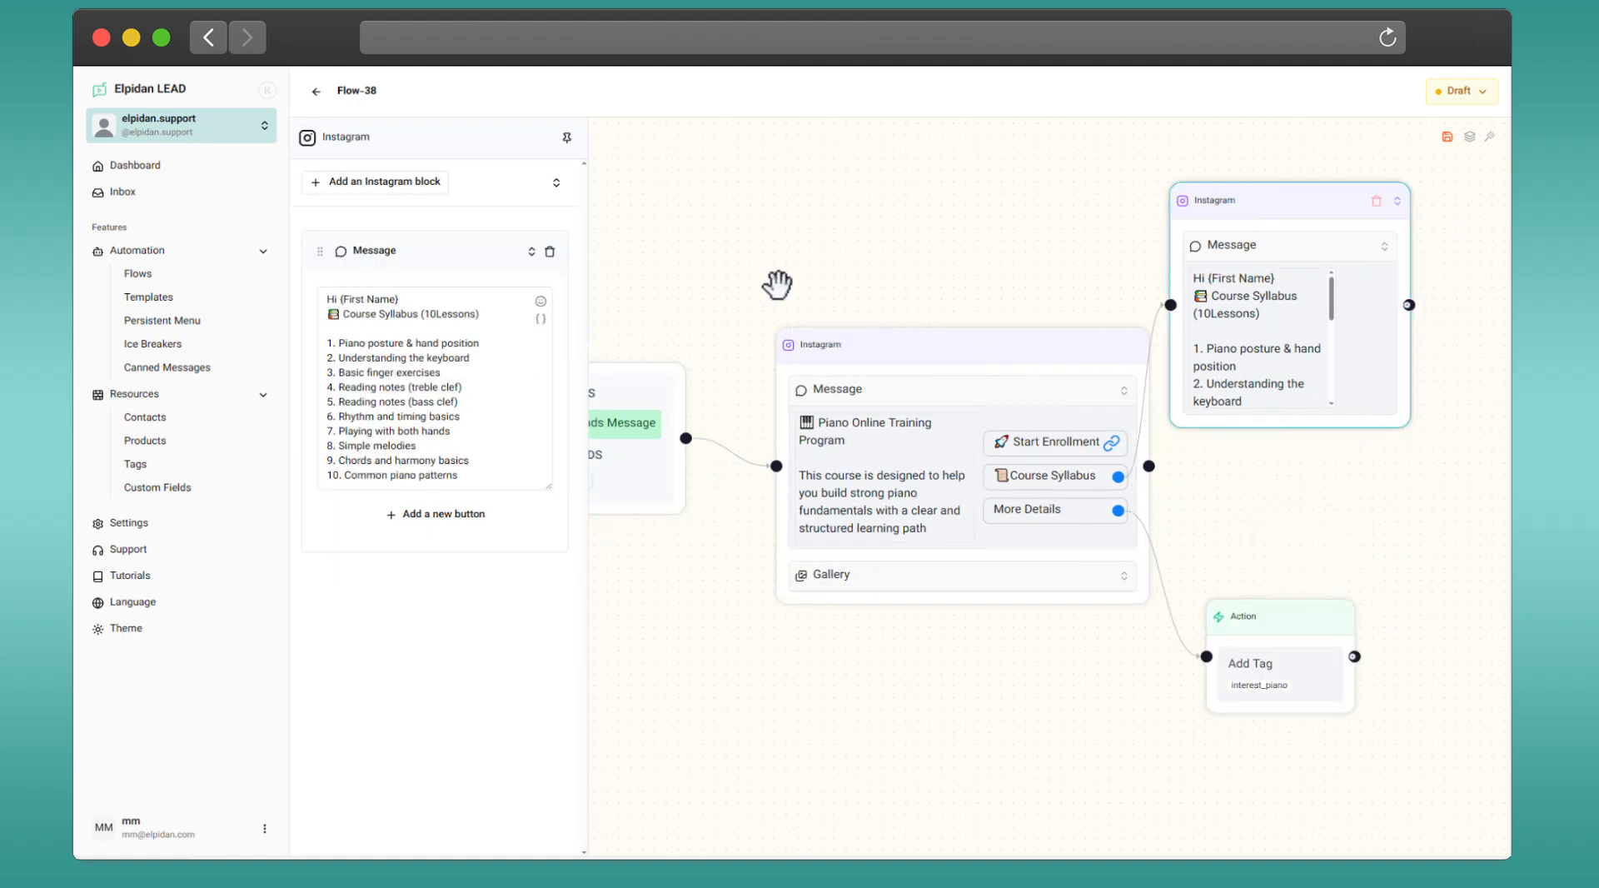
Add a gallery block below the course syllabus message, leaving its card's title and subtitle empty.
{"action": "left_click", "coordinate": [379, 183]}
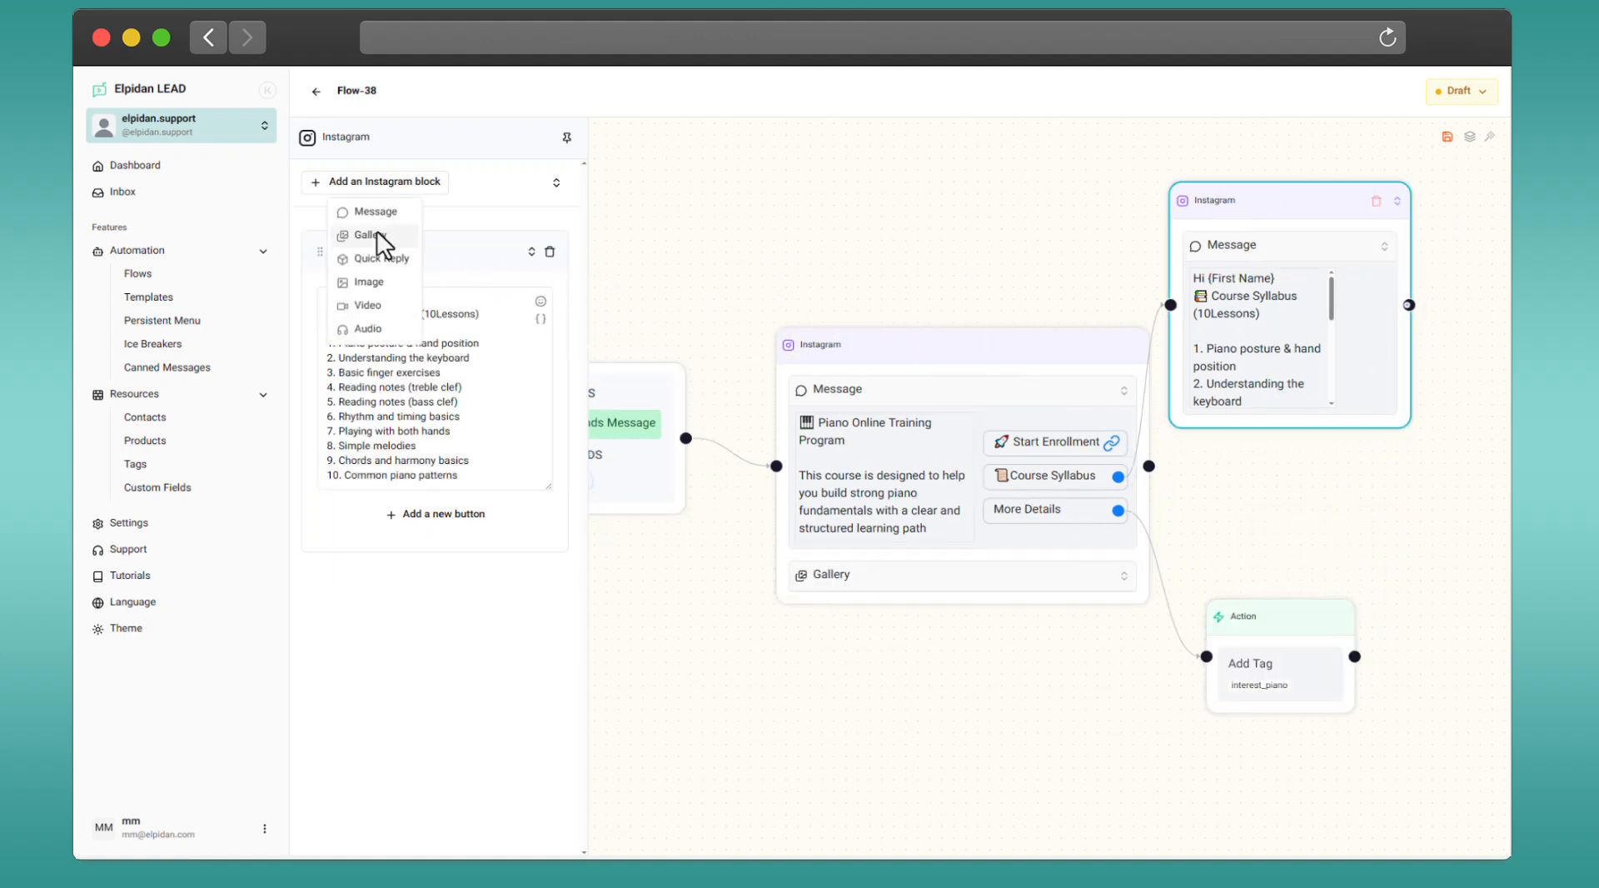
{"action": "left_click", "coordinate": [377, 234]}
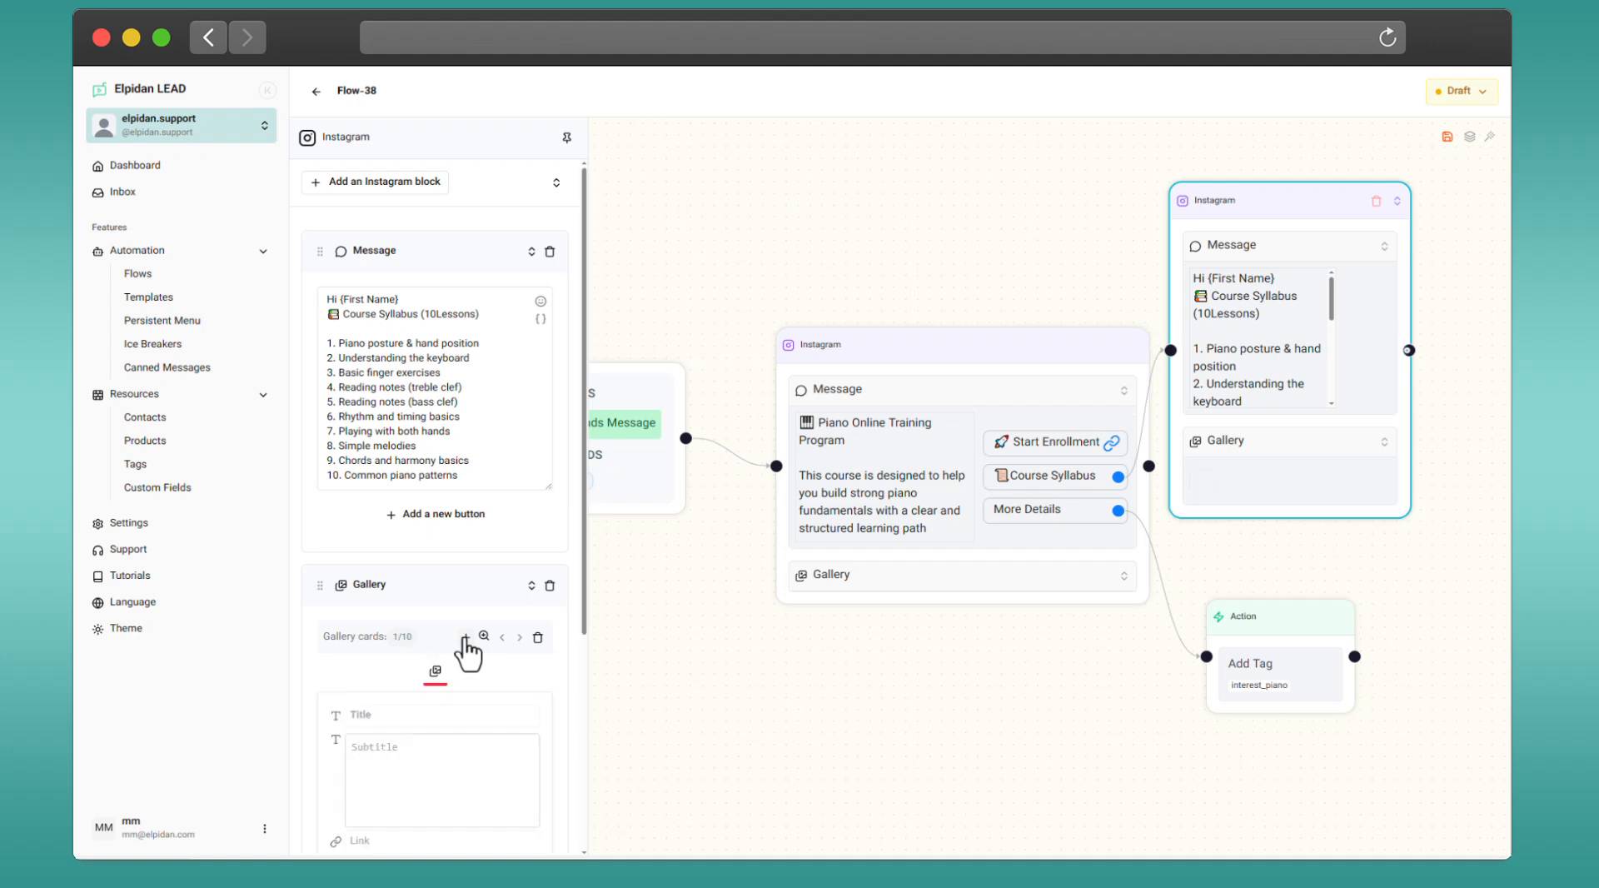
{"action": "scroll", "coordinate": [469, 653], "scroll_direction": "down", "scroll_amount": 4}
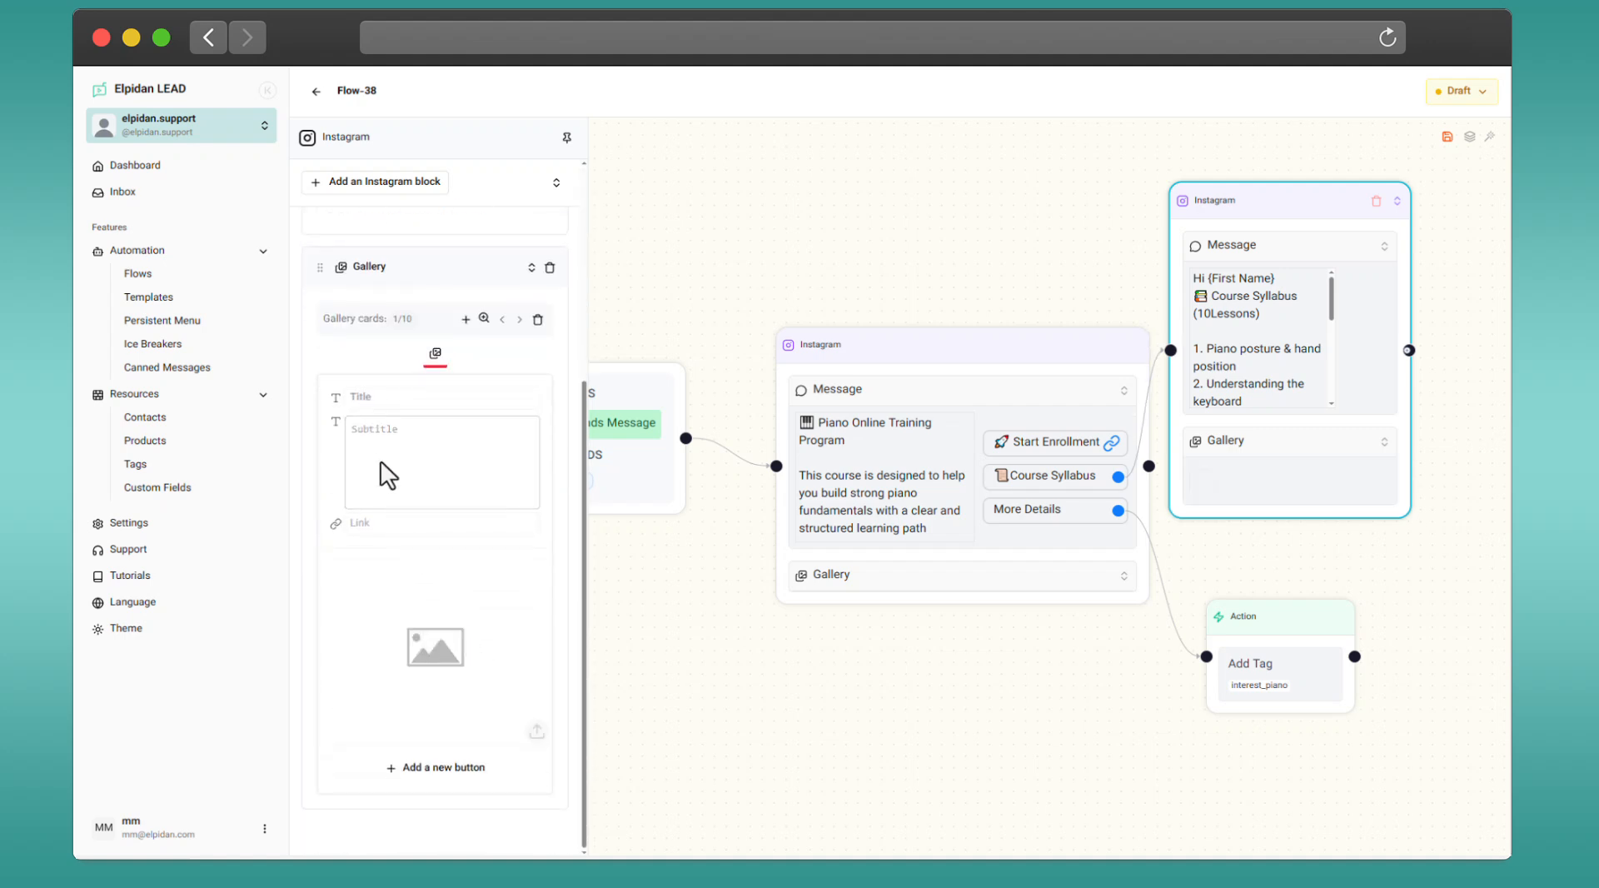
{"action": "left_click", "coordinate": [384, 398]}
{"action": "left_click", "coordinate": [405, 452]}
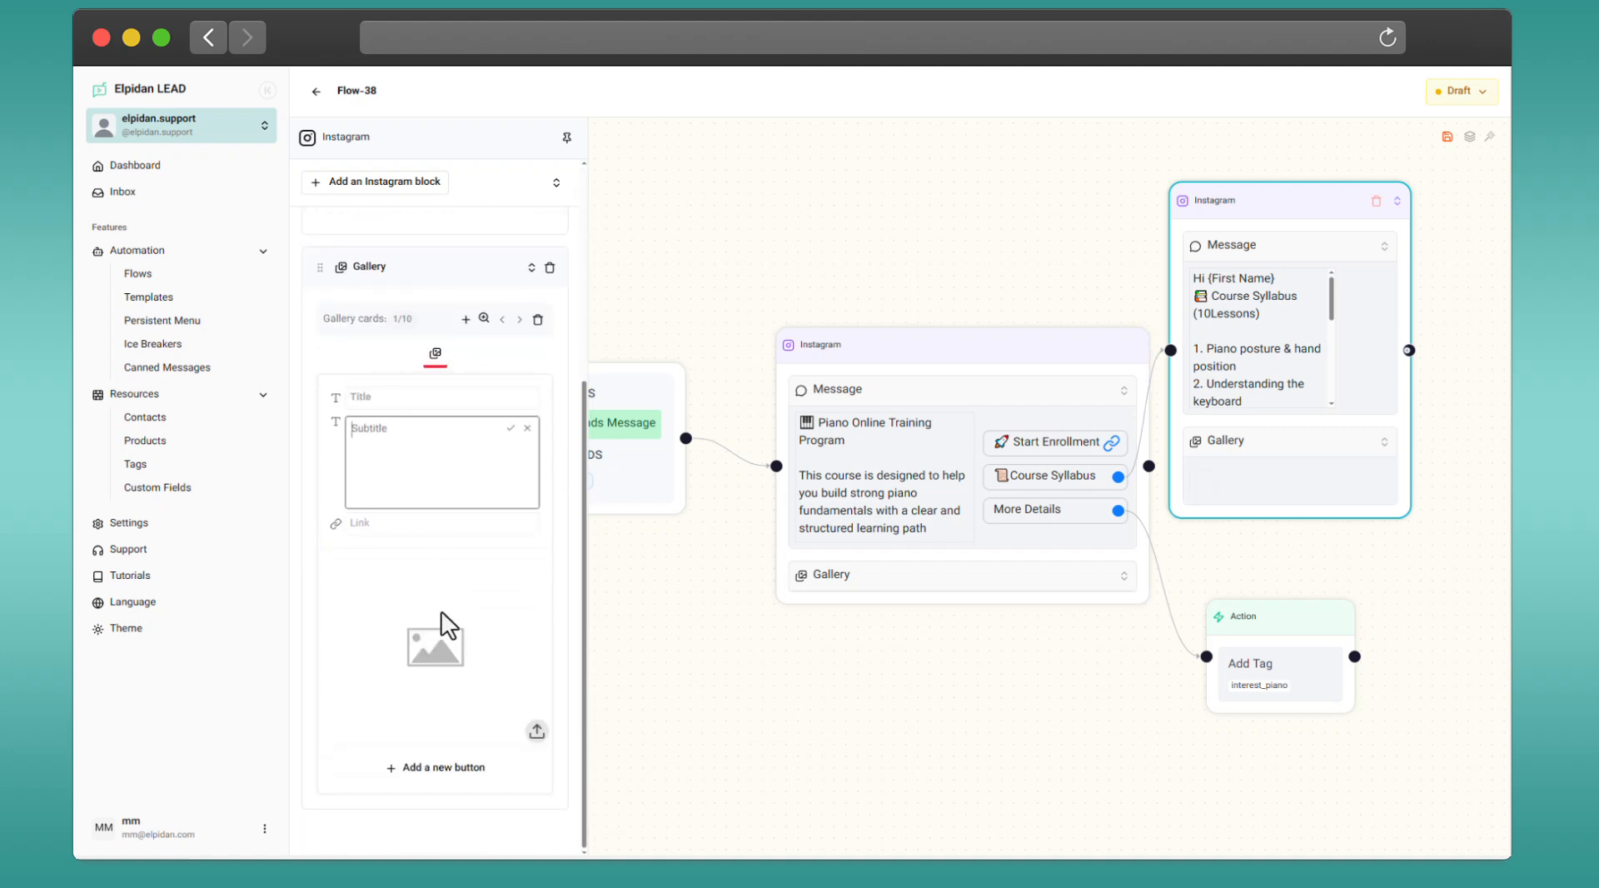
Try adding a blank button to the gallery card and another card to the gallery.
{"action": "left_click", "coordinate": [440, 774]}
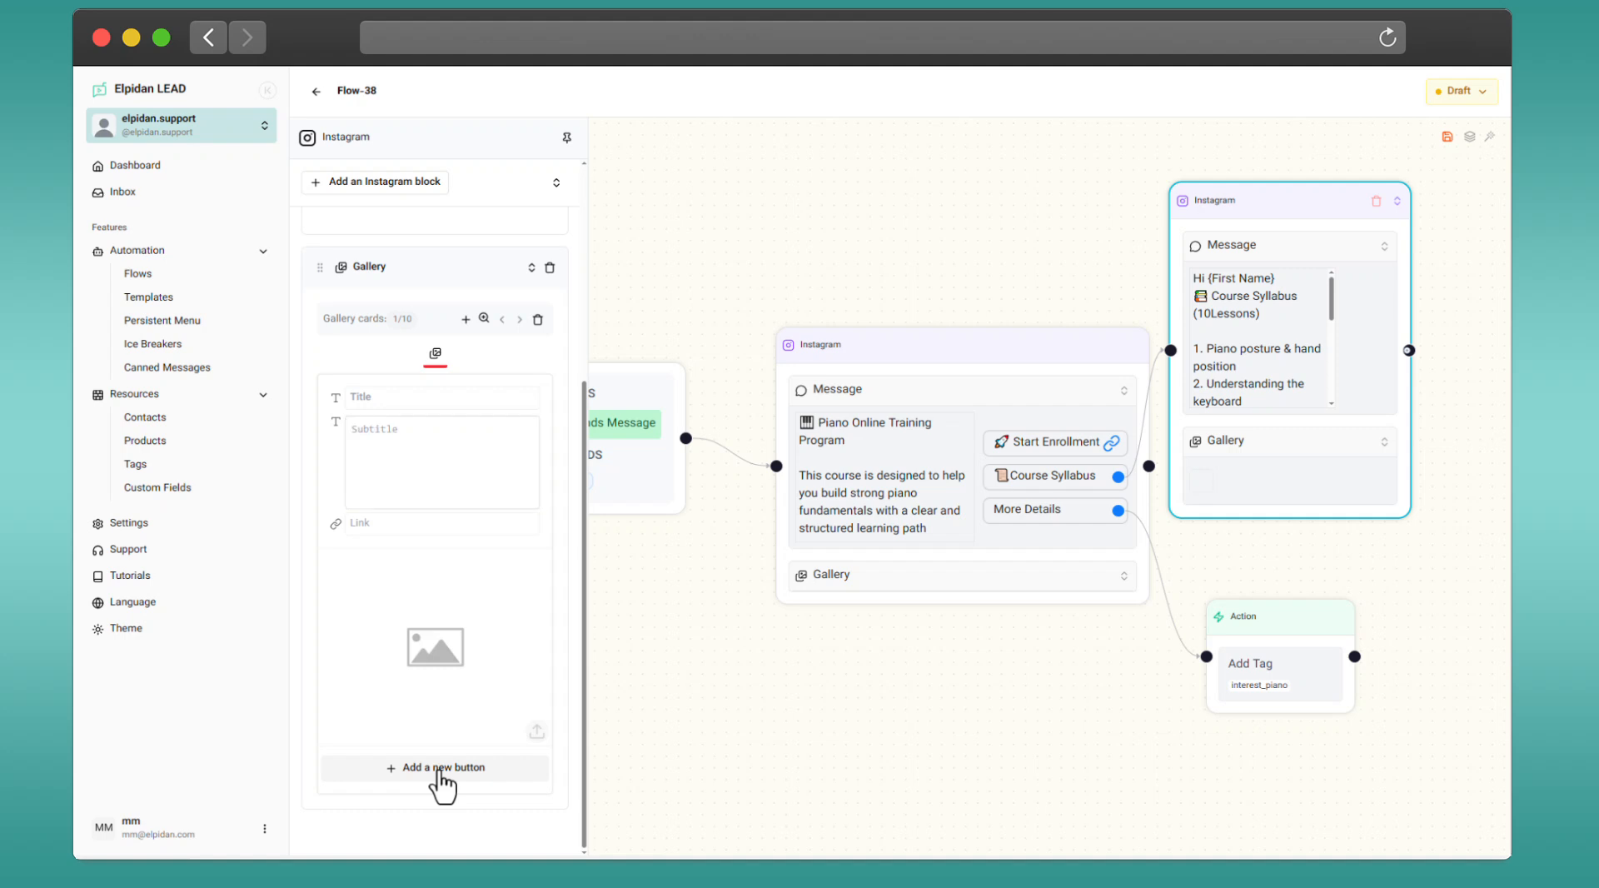
{"action": "scroll", "coordinate": [438, 783], "scroll_direction": "down", "scroll_amount": 1}
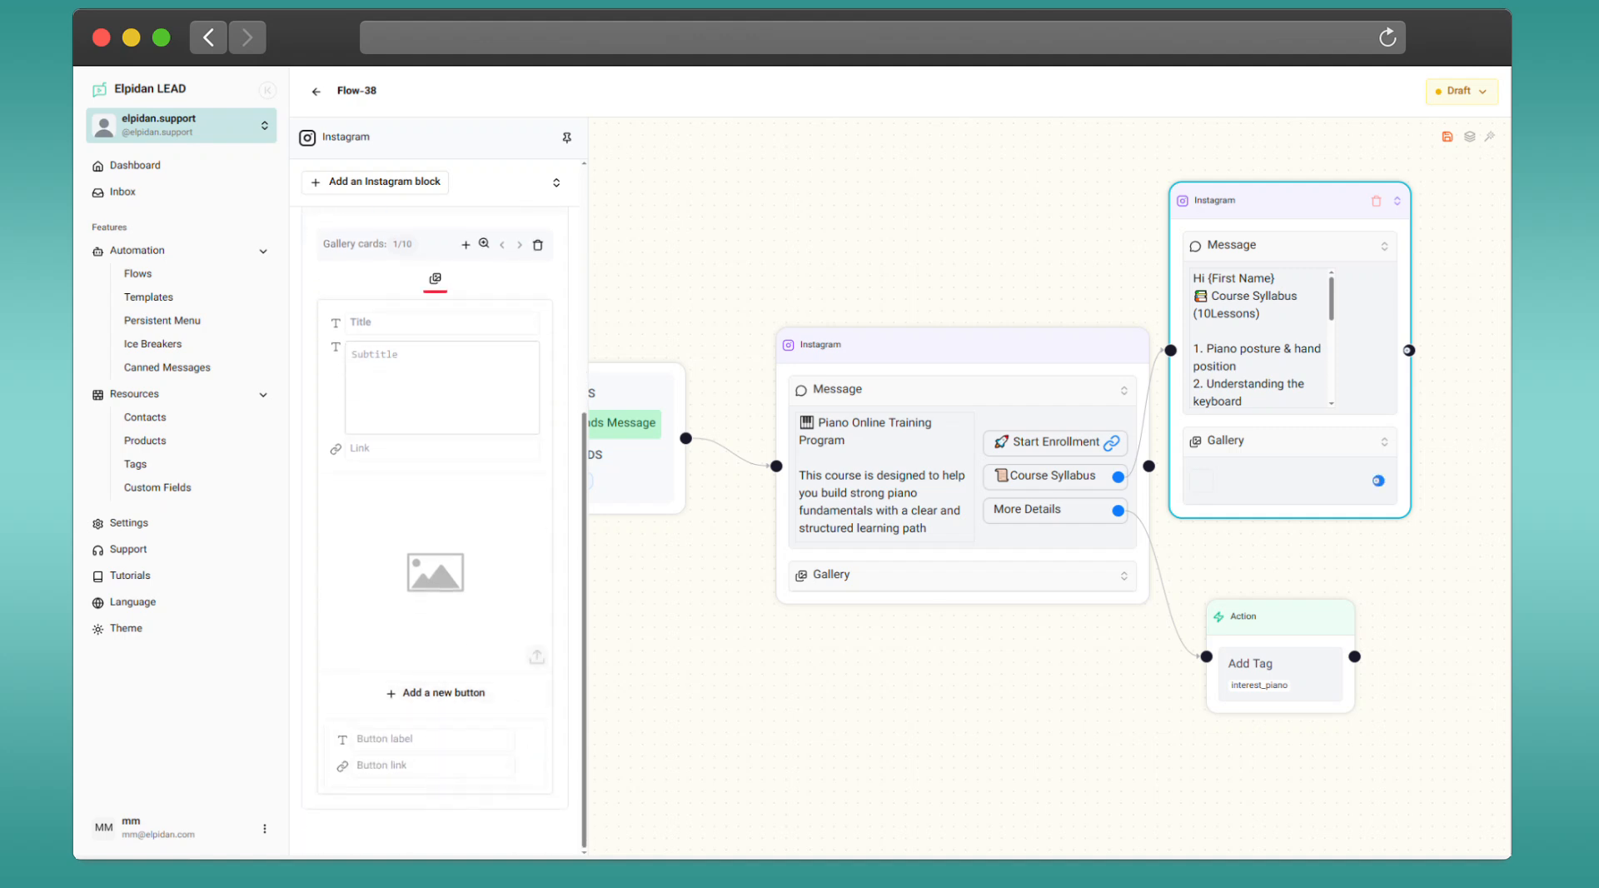
{"action": "left_click", "coordinate": [465, 245]}
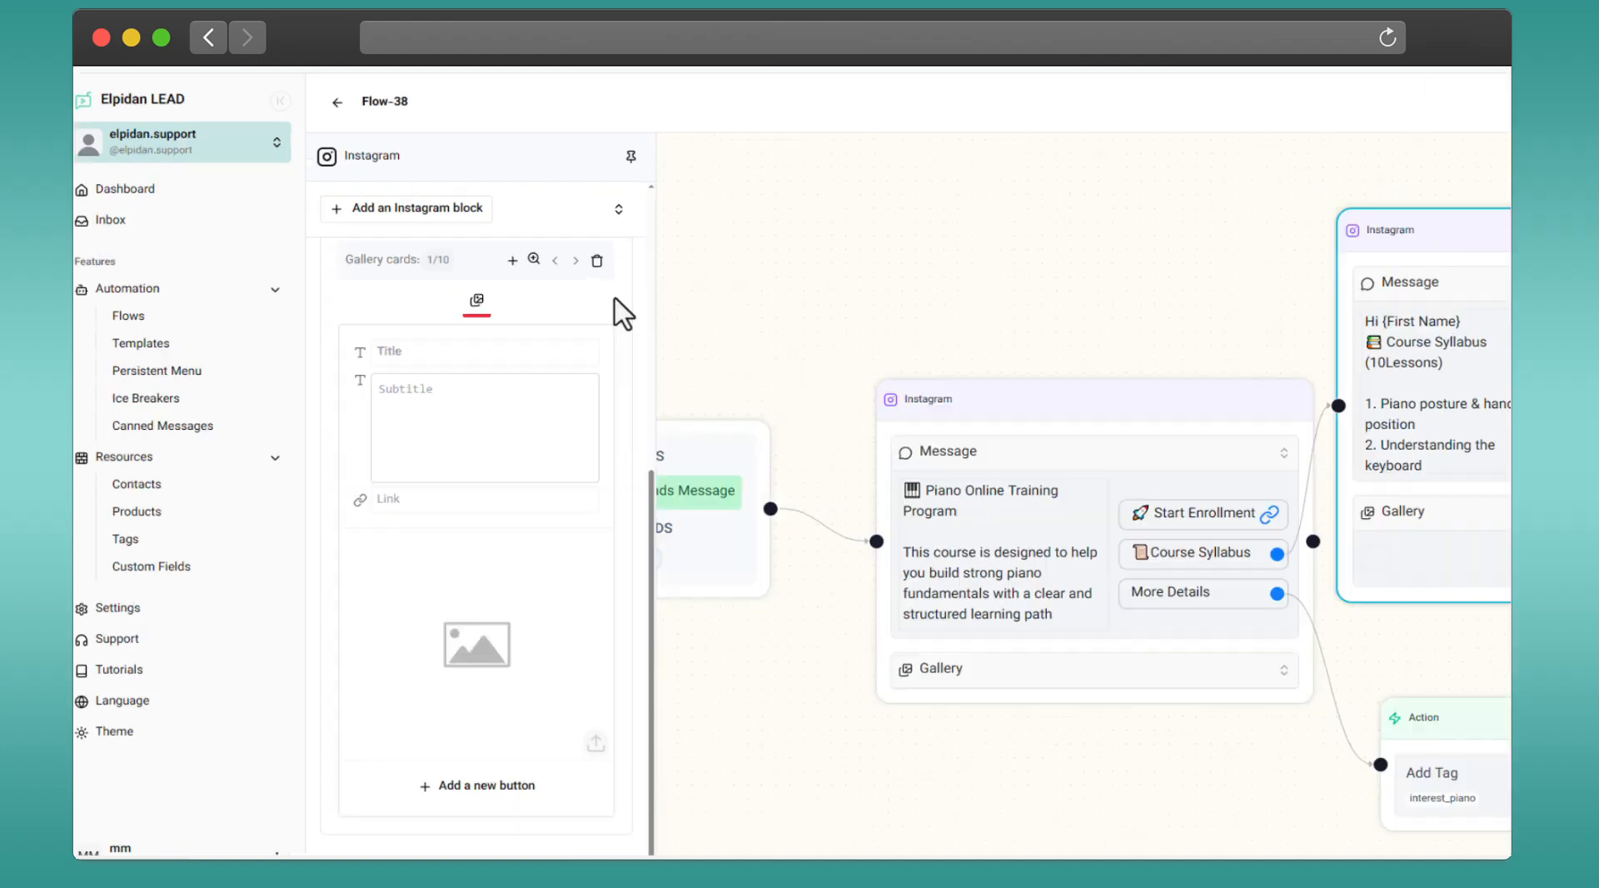
Browse the products available for the gallery card, and compare the grid and list views of the Products page.
{"action": "left_click", "coordinate": [427, 177]}
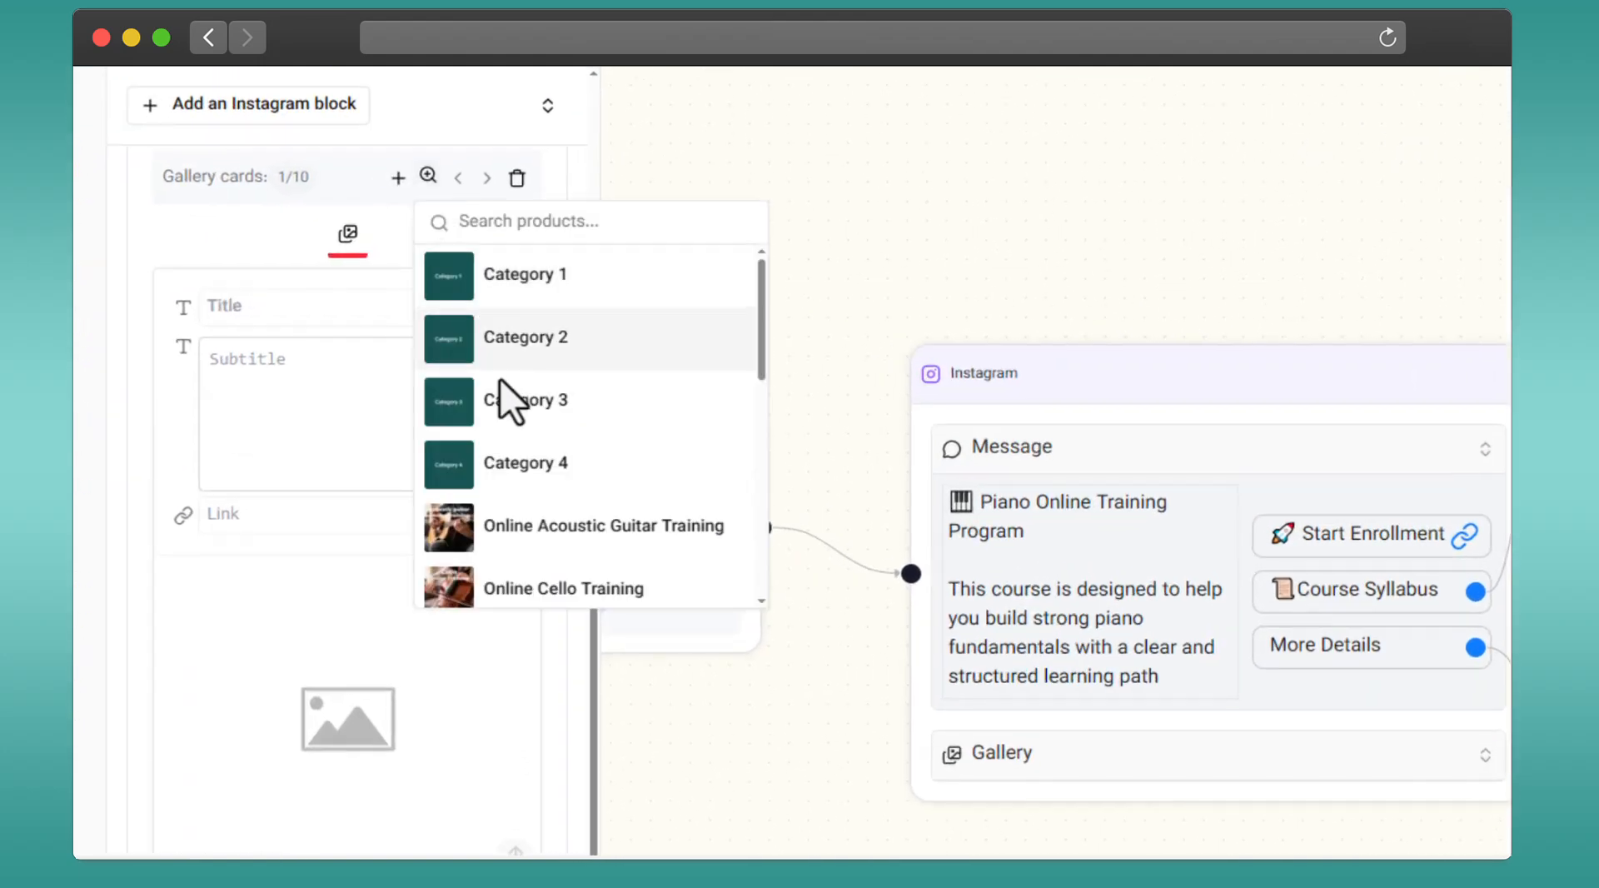
{"action": "scroll", "coordinate": [503, 400], "scroll_direction": "down", "scroll_amount": 5}
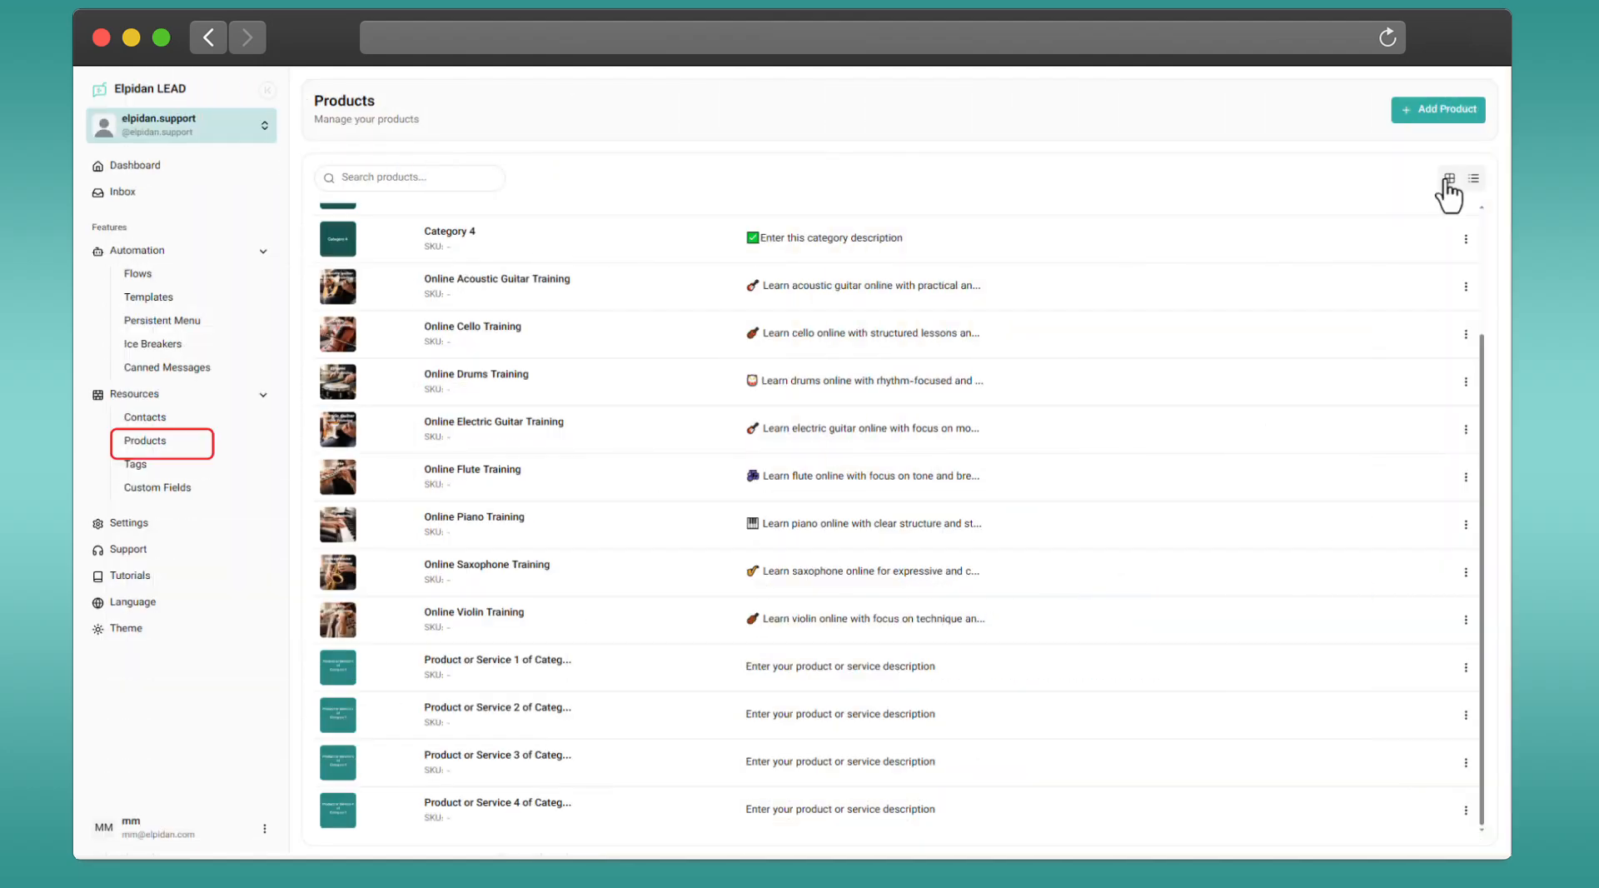
{"action": "left_click", "coordinate": [1449, 183]}
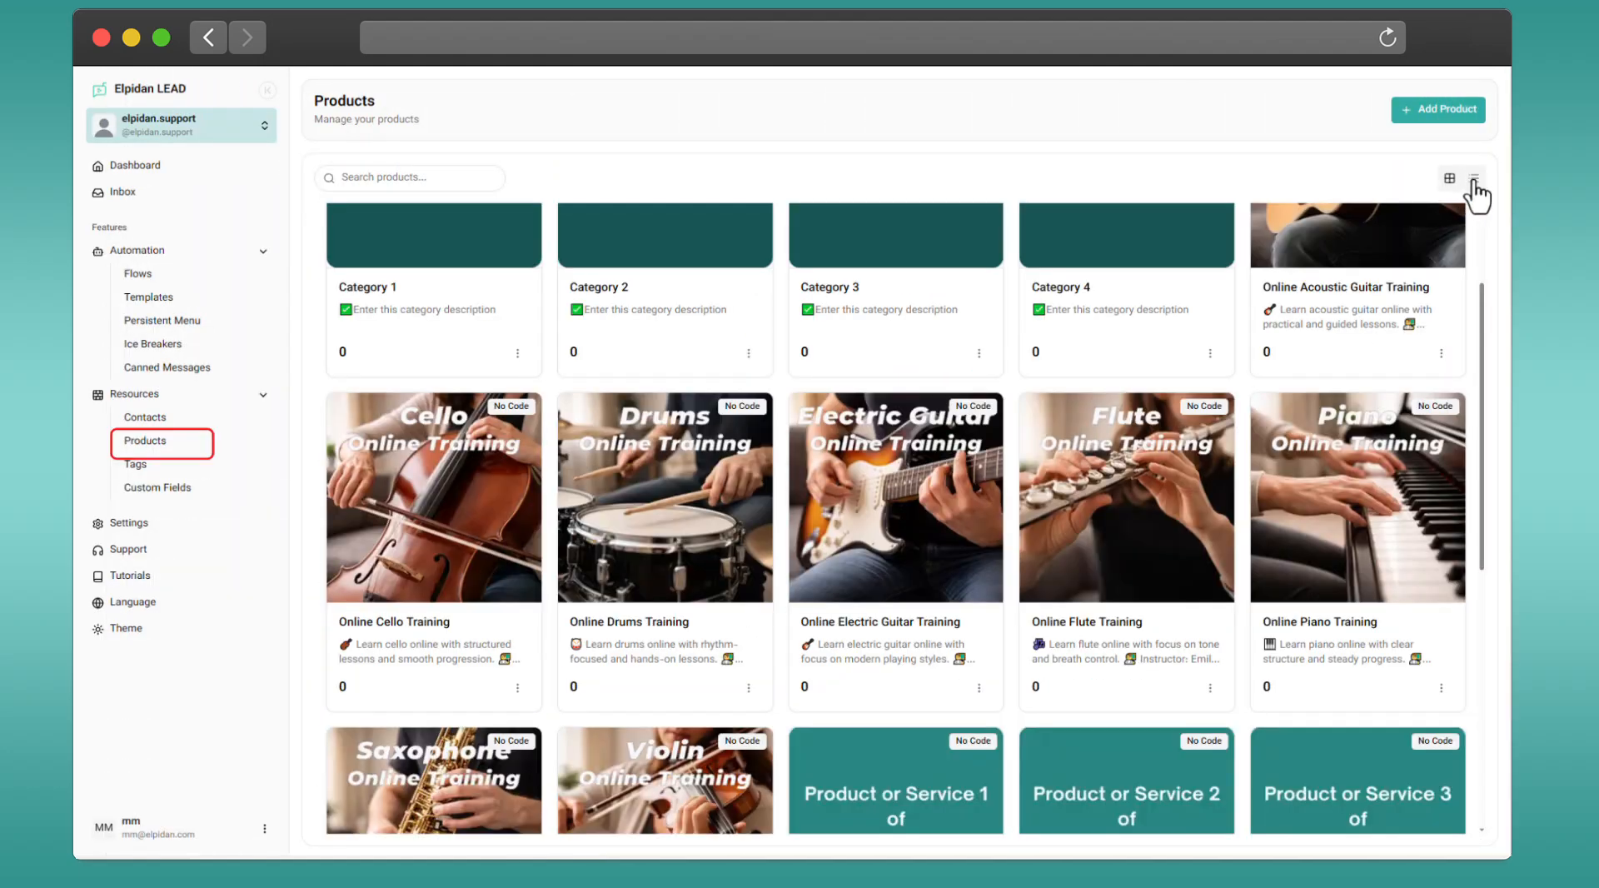
{"action": "left_click", "coordinate": [1473, 179]}
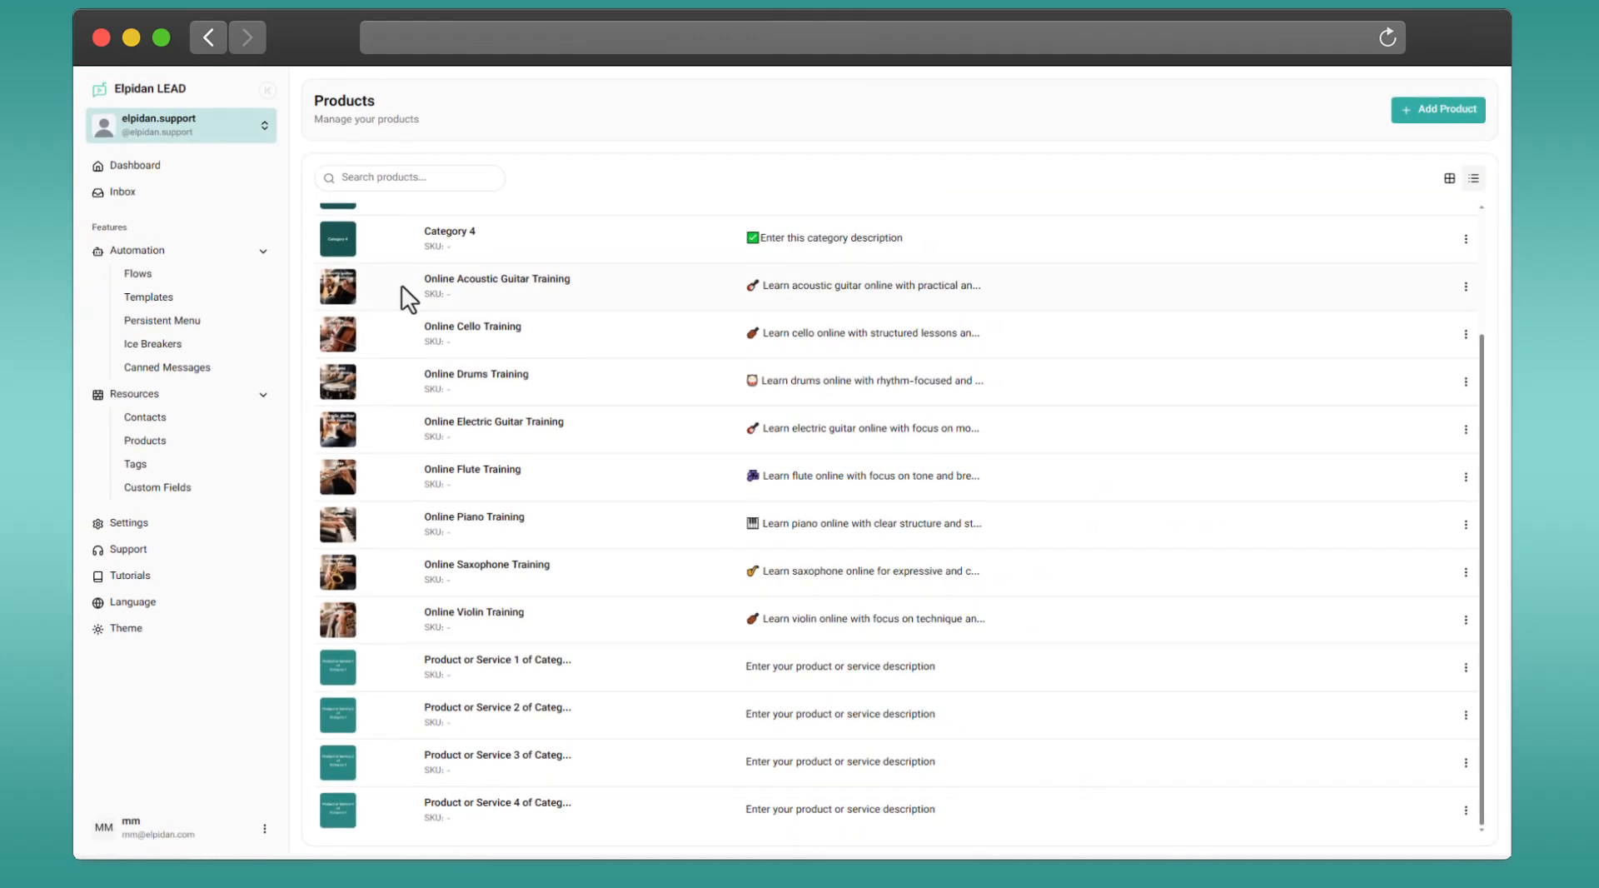
Open the Online Acoustic Guitar Training product's details and save the product.
{"action": "left_click", "coordinate": [443, 293]}
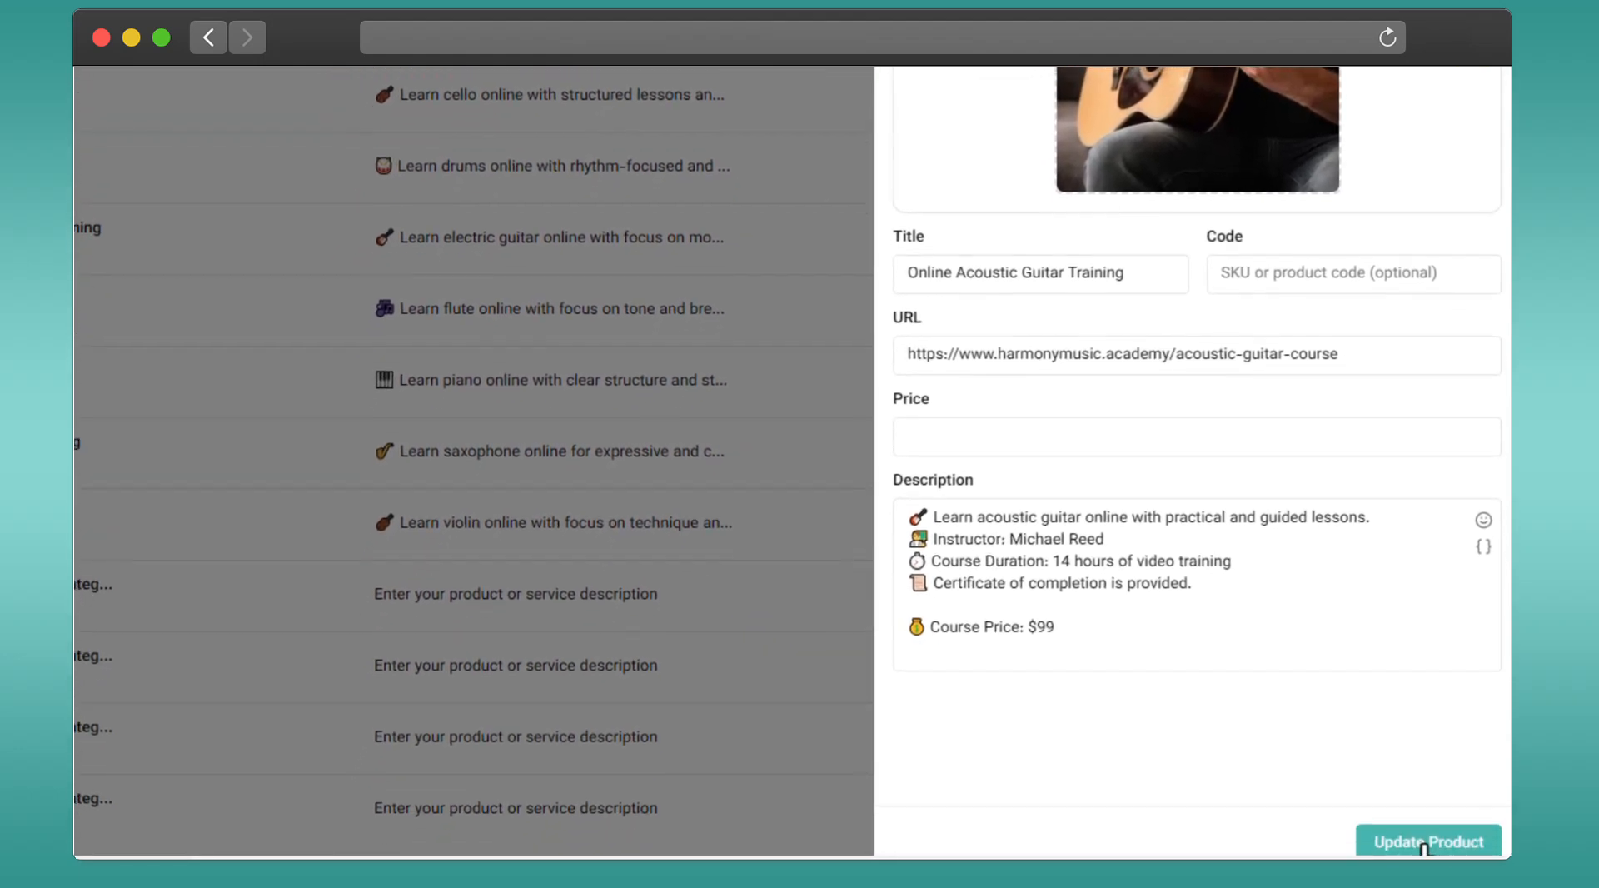
{"action": "left_click", "coordinate": [1425, 820]}
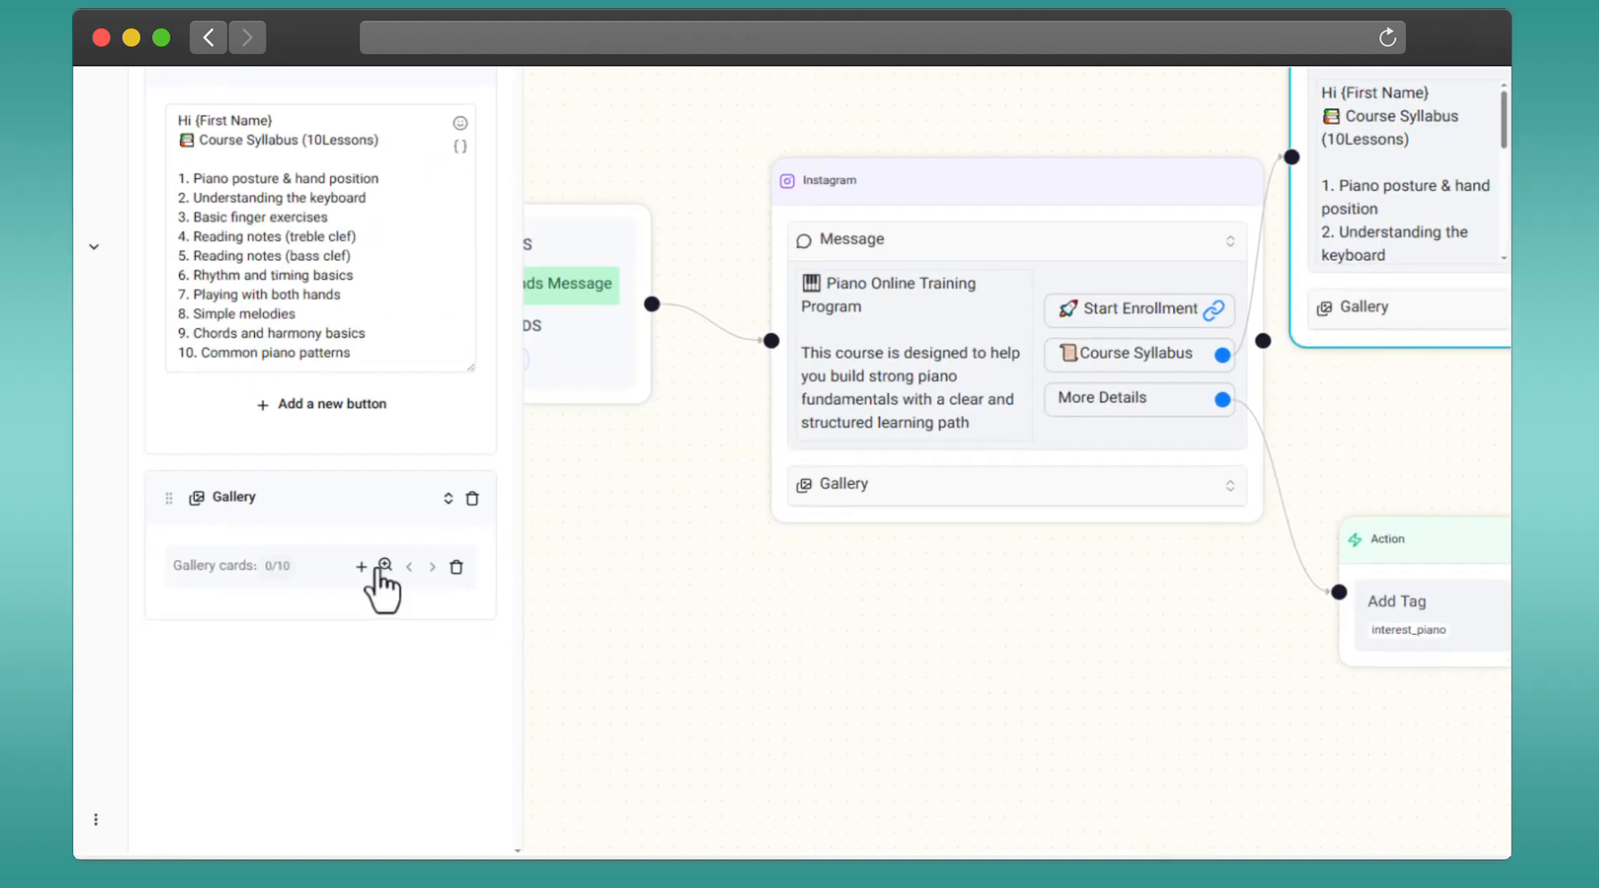
Try adding the Online Acoustic Guitar Training product as a card in the empty gallery, and delete that card.
{"action": "left_click", "coordinate": [385, 566]}
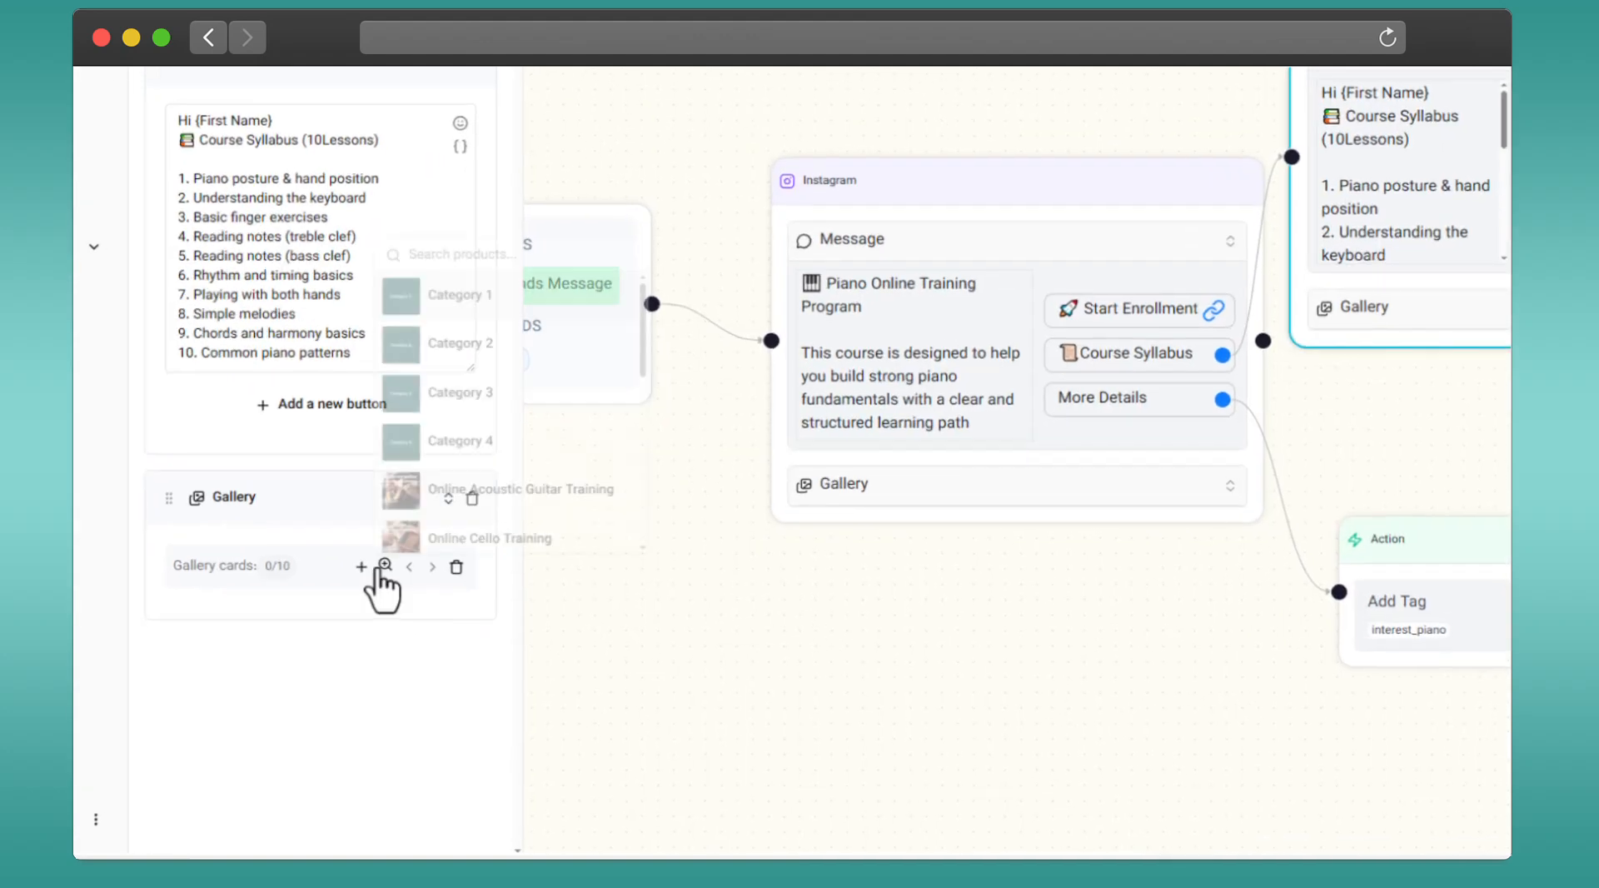
{"action": "left_click", "coordinate": [421, 491]}
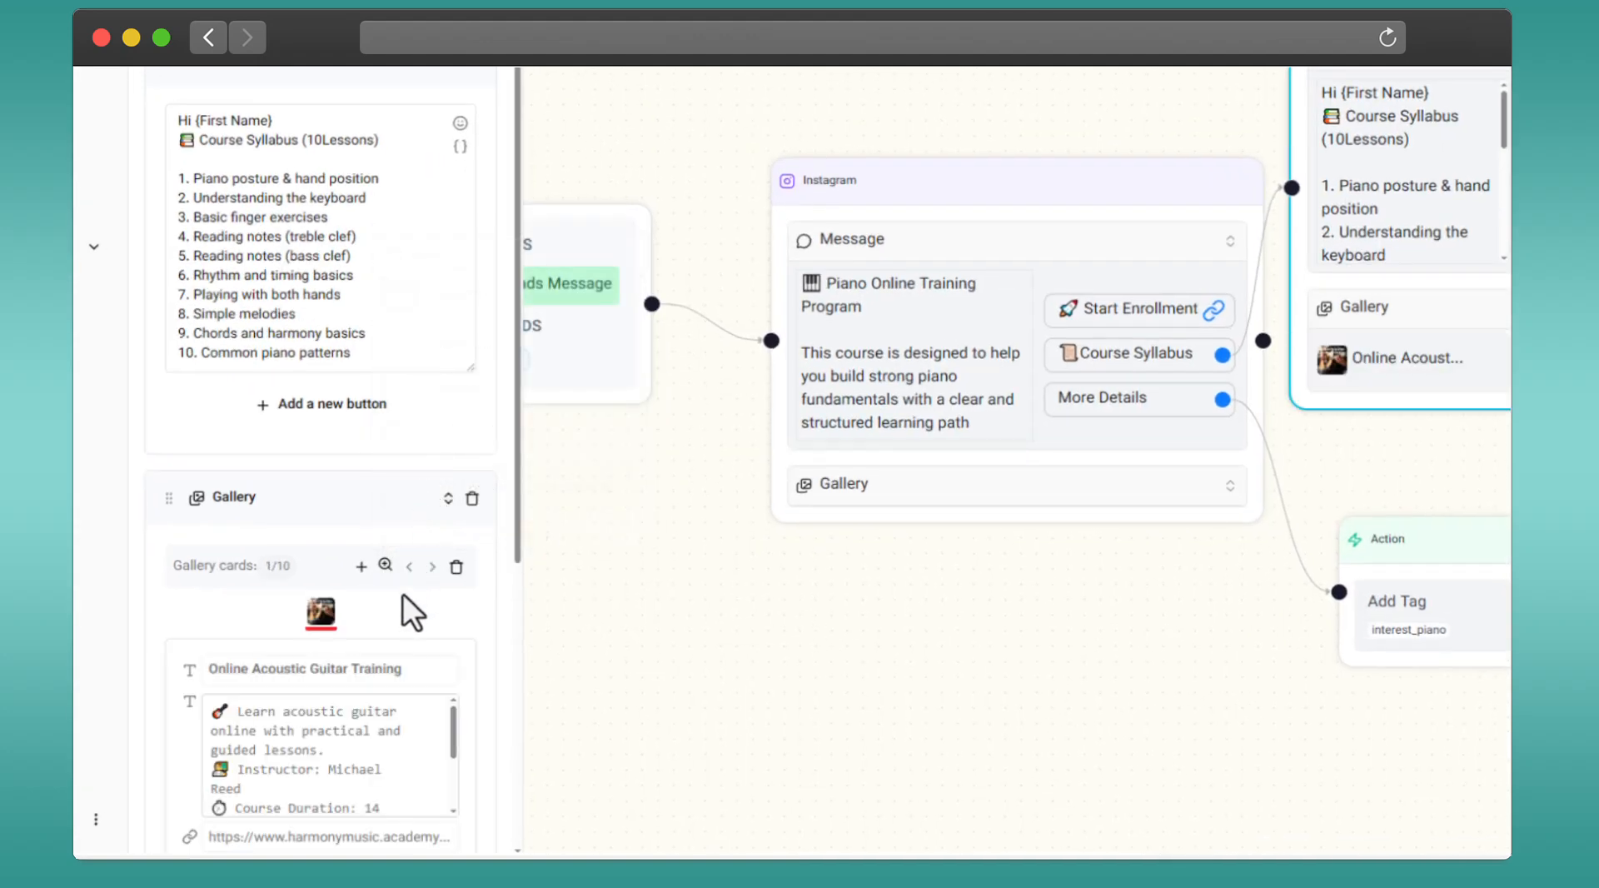
{"action": "left_click", "coordinate": [456, 568]}
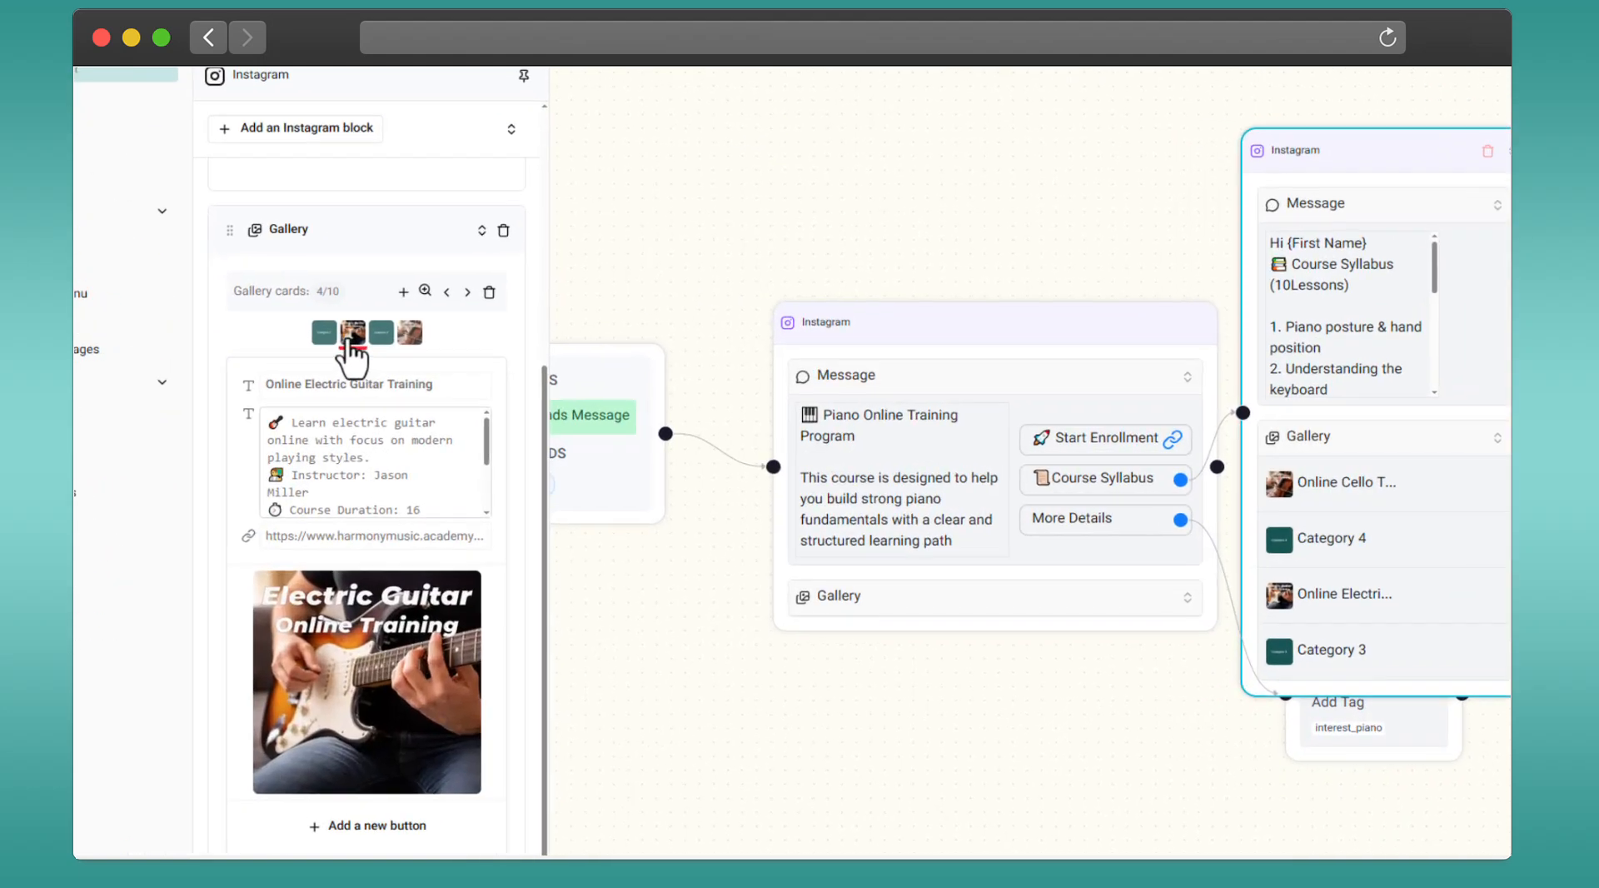
Reorder the gallery by moving the Online Electric Guitar Training card one place forward to first, and back by two places.
{"action": "left_click", "coordinate": [447, 291]}
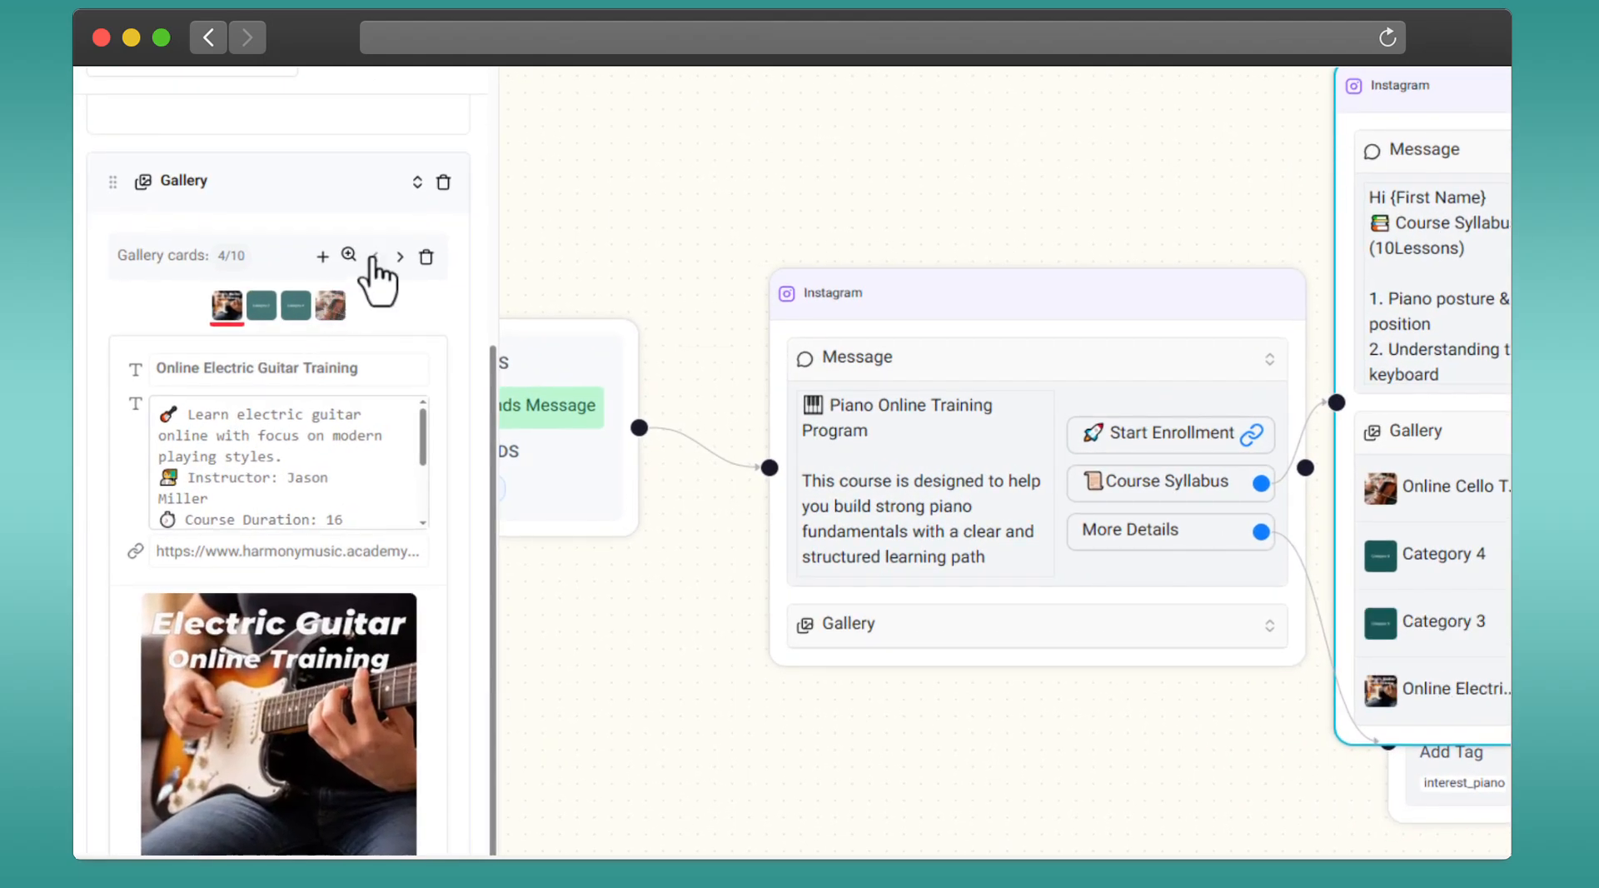
{"action": "left_click", "coordinate": [399, 257]}
{"action": "left_click", "coordinate": [399, 257]}
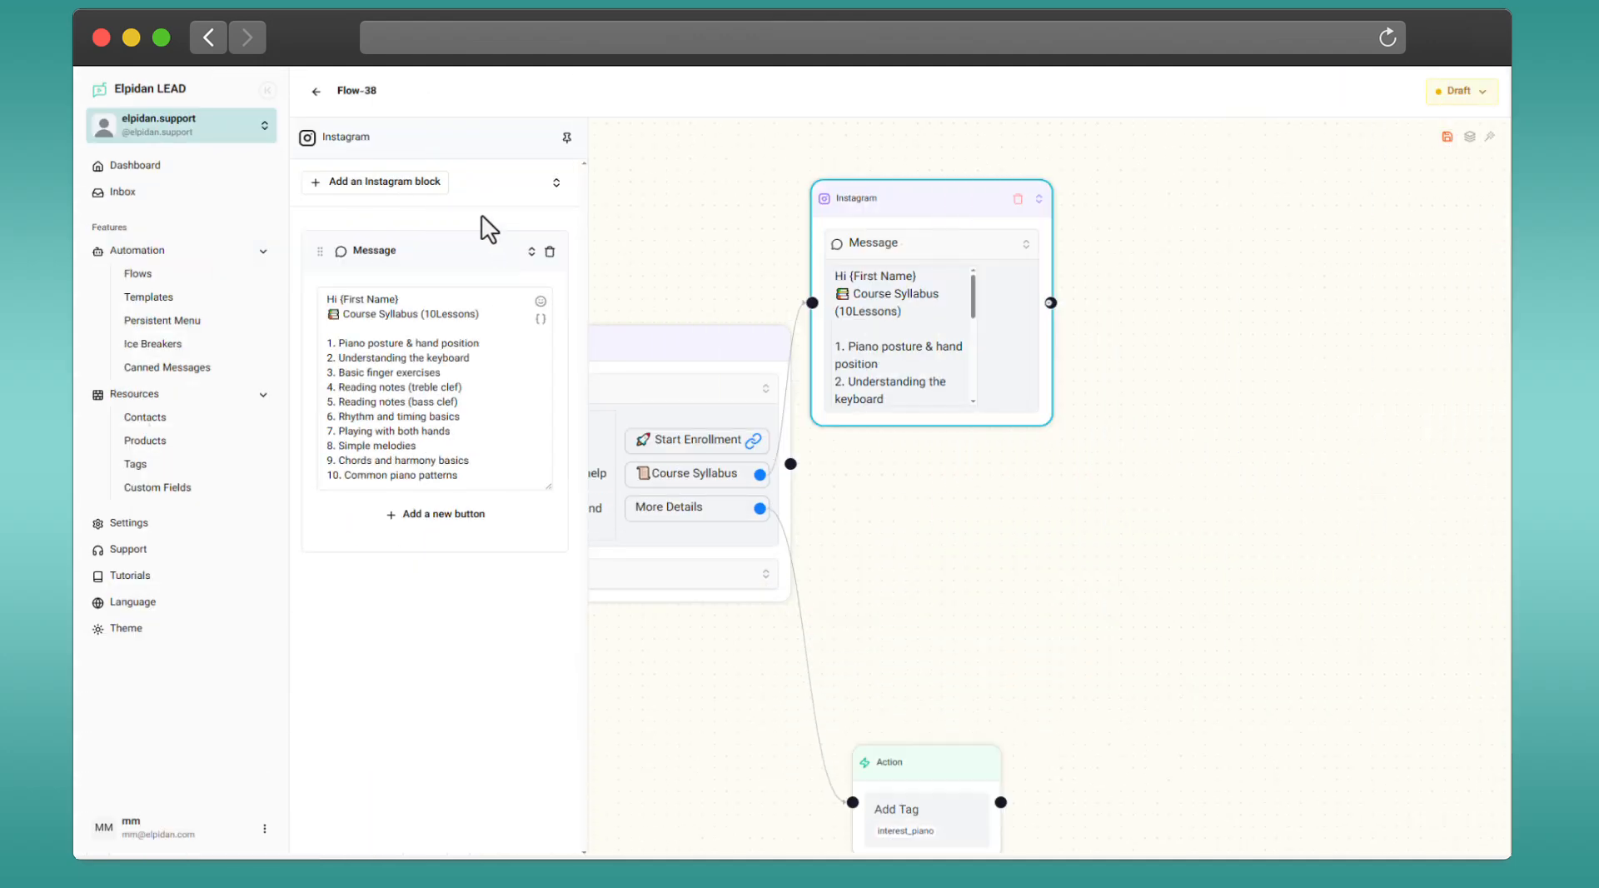
Add a Quick Reply block below the course syllabus message with the text "Please select your gender.".
{"action": "left_click", "coordinate": [429, 182]}
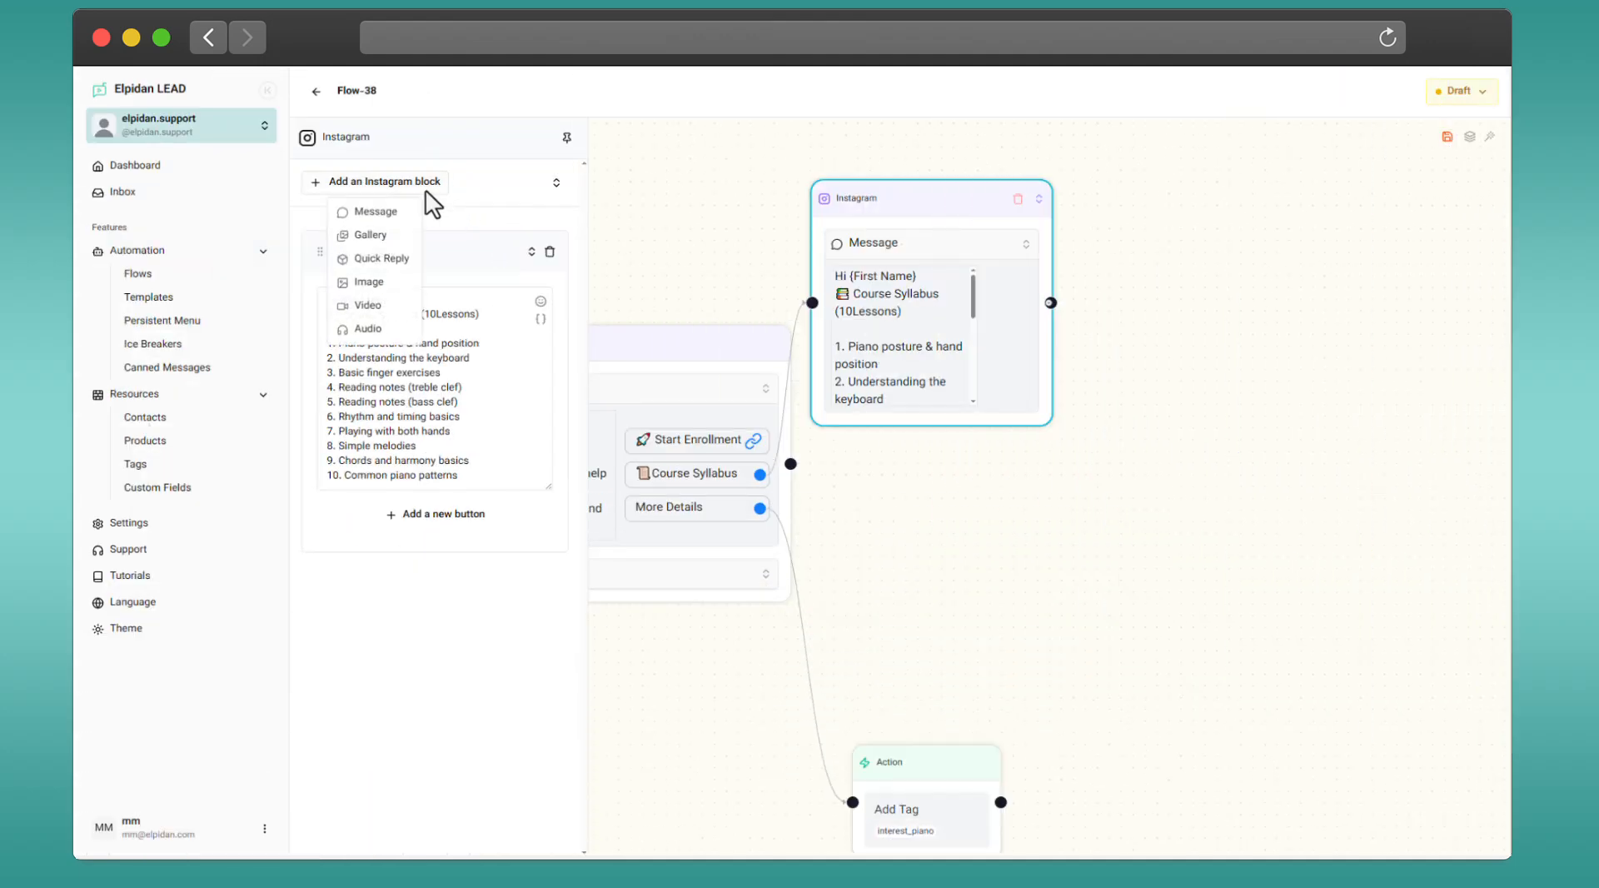
{"action": "left_click", "coordinate": [385, 257]}
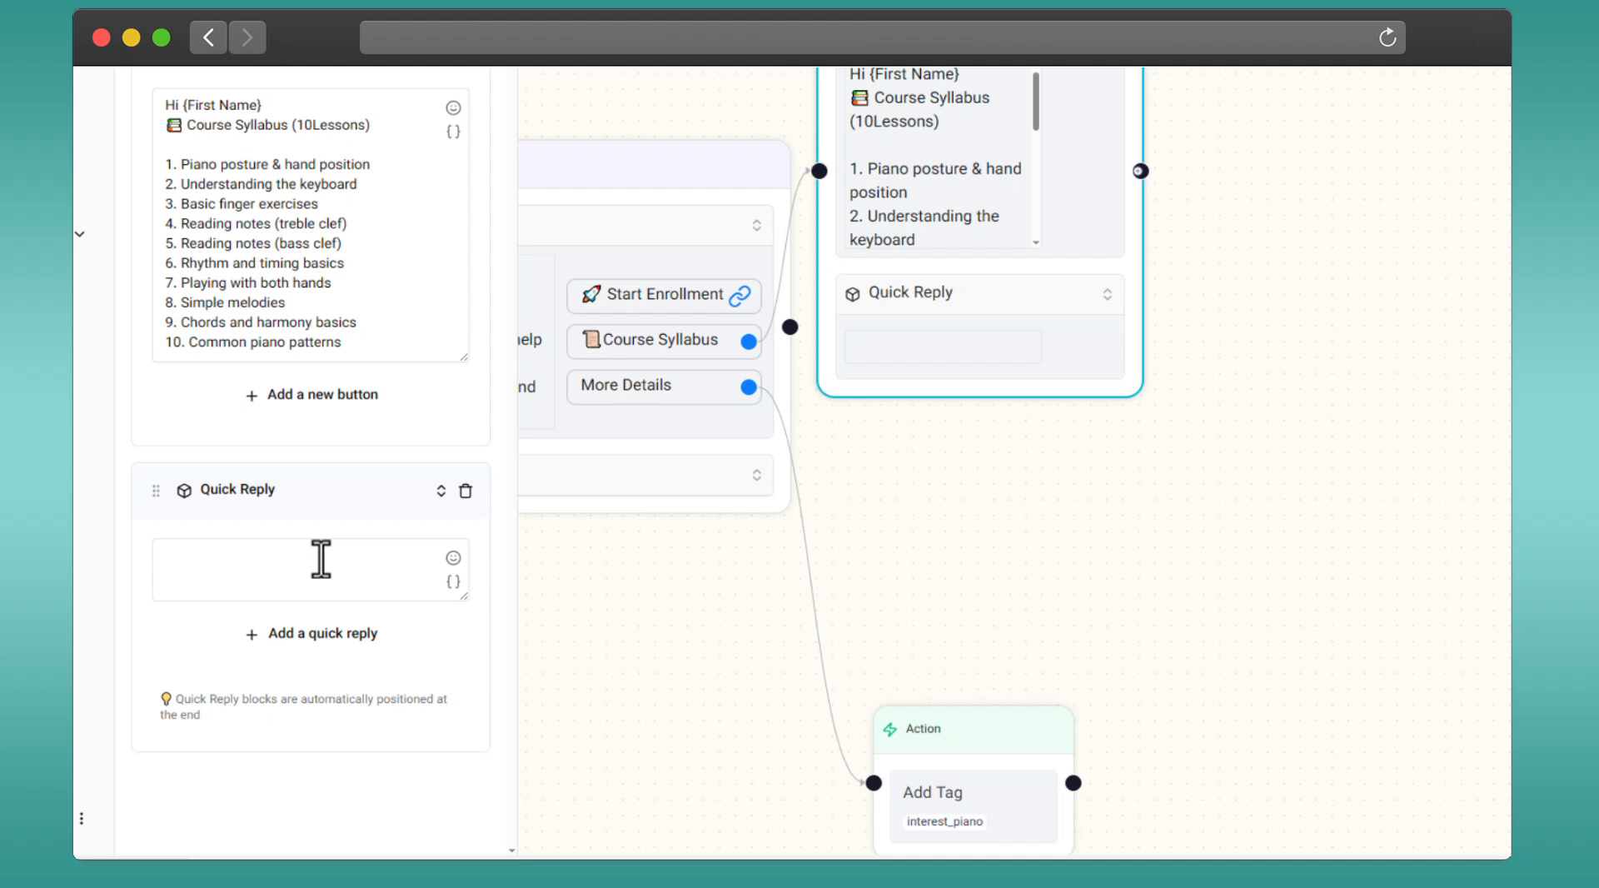
{"action": "left_click", "coordinate": [320, 559]}
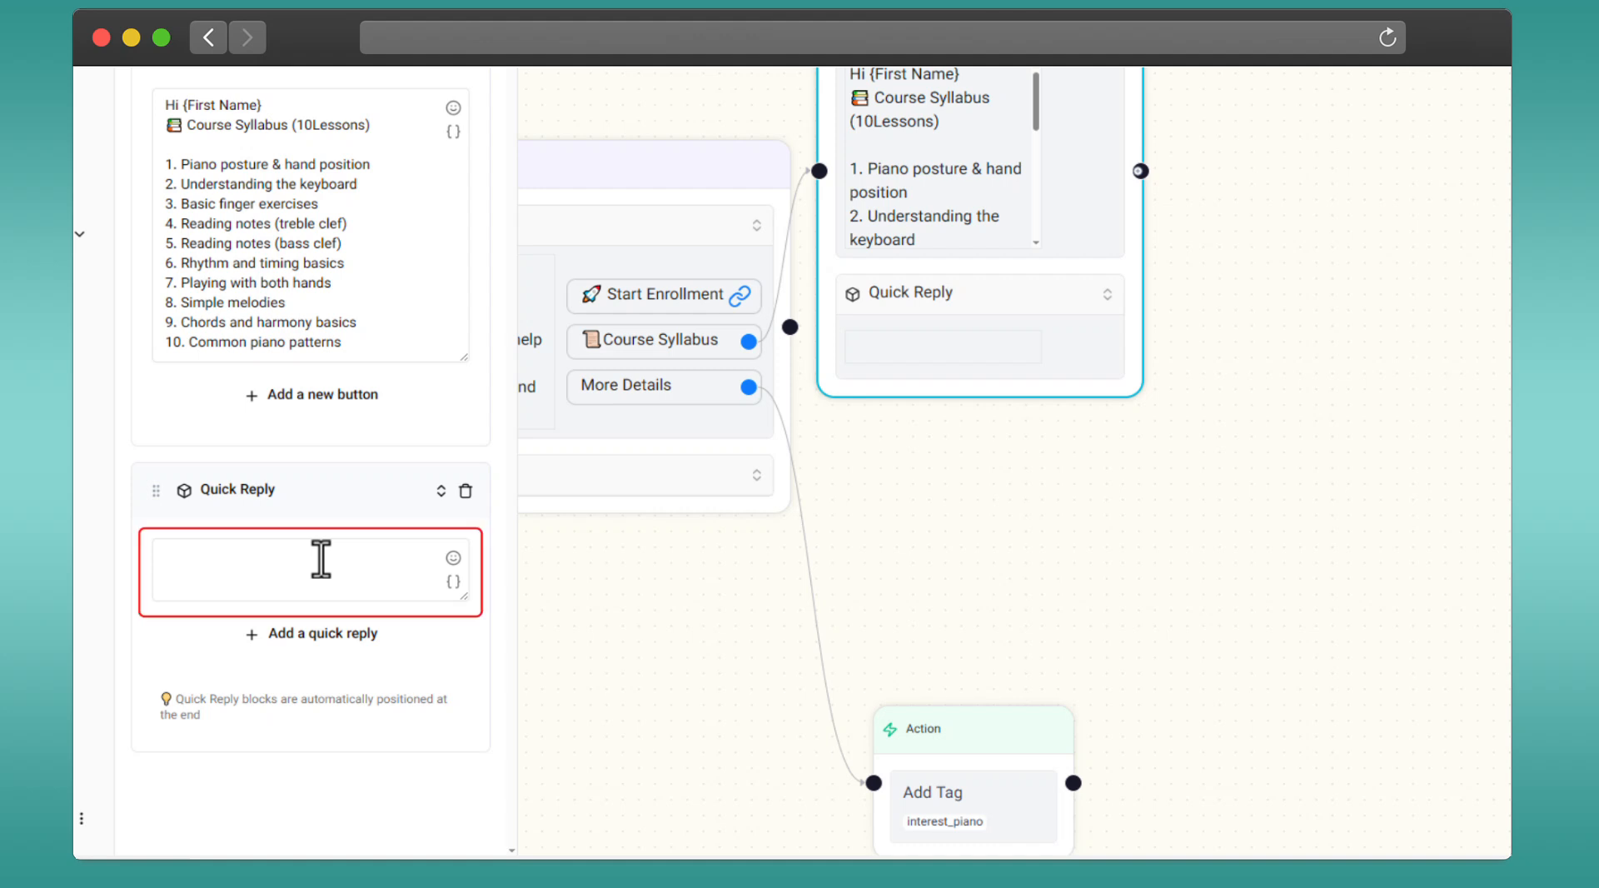
{"action": "type", "text": "Please select your gender."}
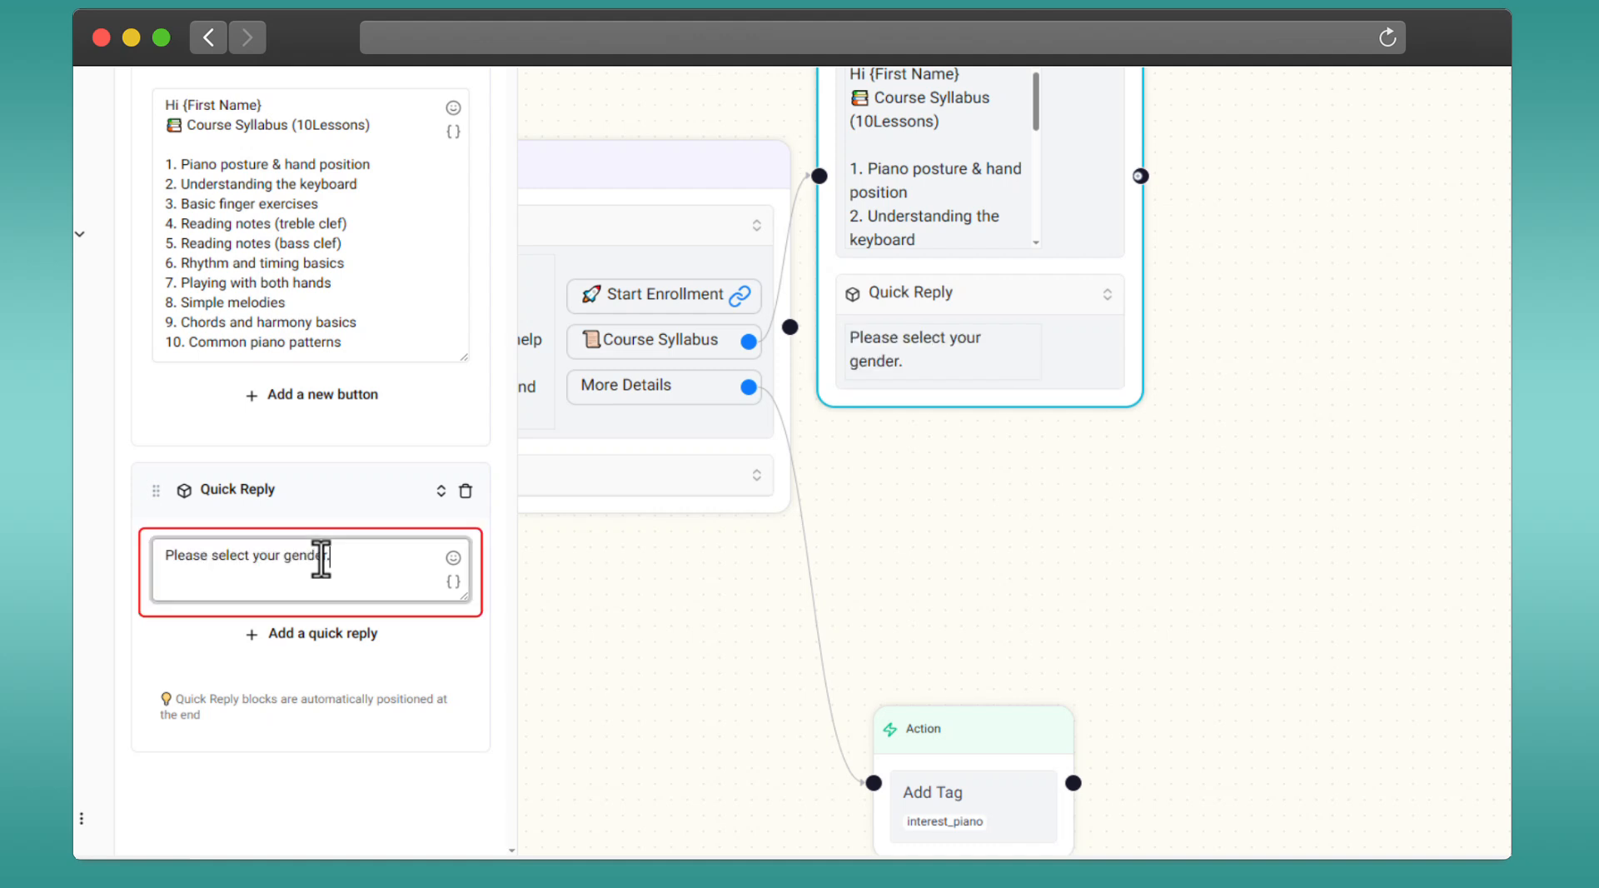
Add two answers to the gender quick reply, named Male and Female.
{"action": "left_click", "coordinate": [450, 646]}
{"action": "left_click", "coordinate": [267, 698]}
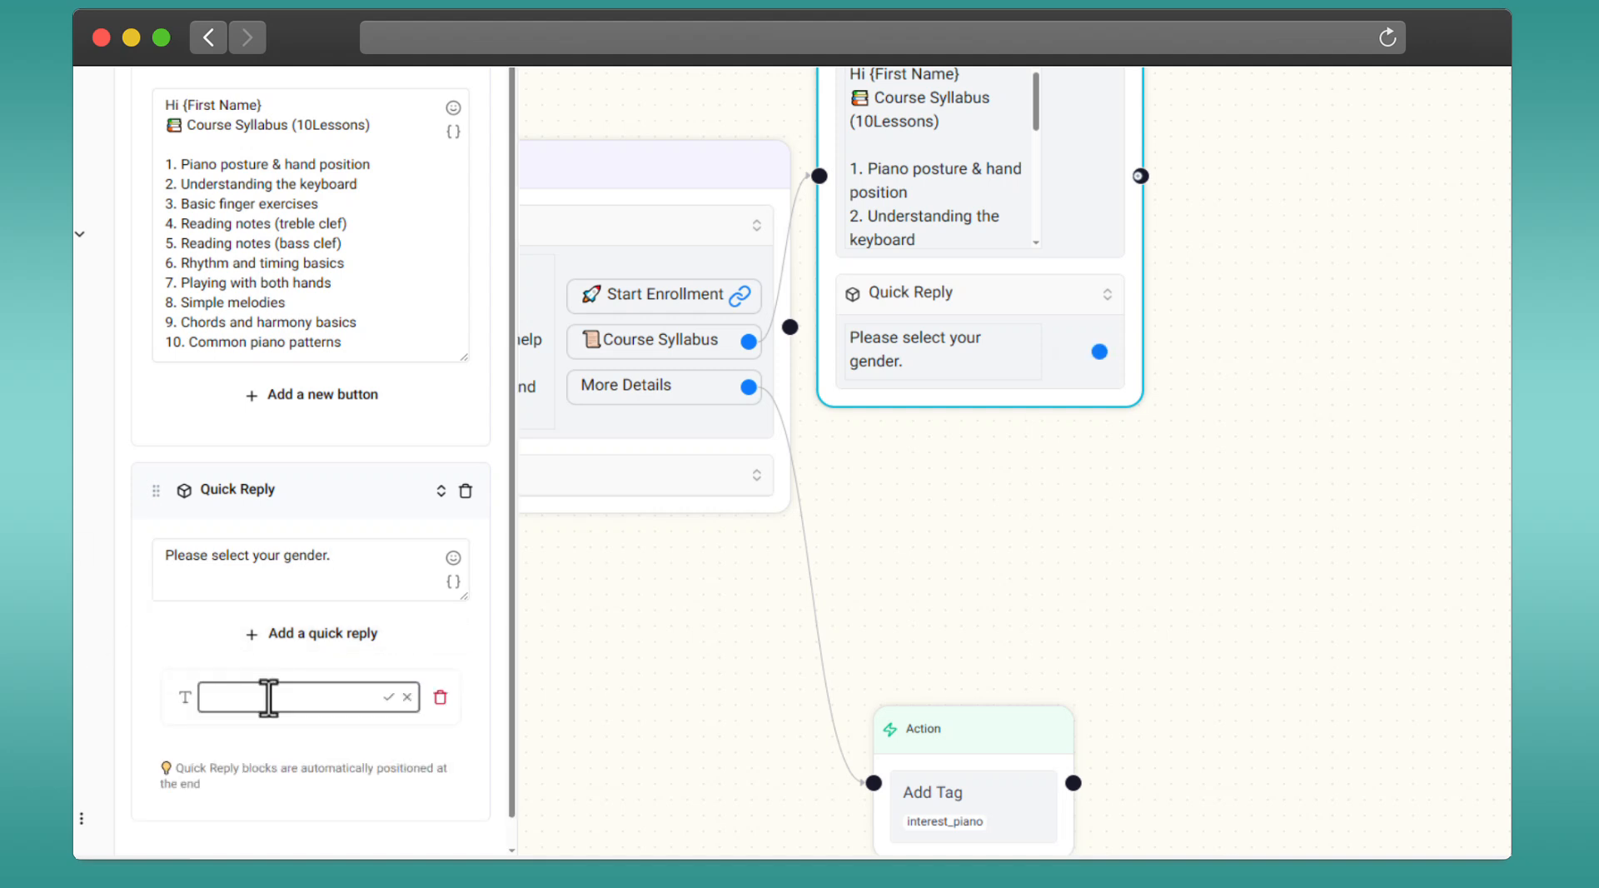
{"action": "type", "text": "Male"}
{"action": "left_click", "coordinate": [345, 650]}
{"action": "left_click", "coordinate": [250, 771]}
{"action": "type", "text": "Female"}
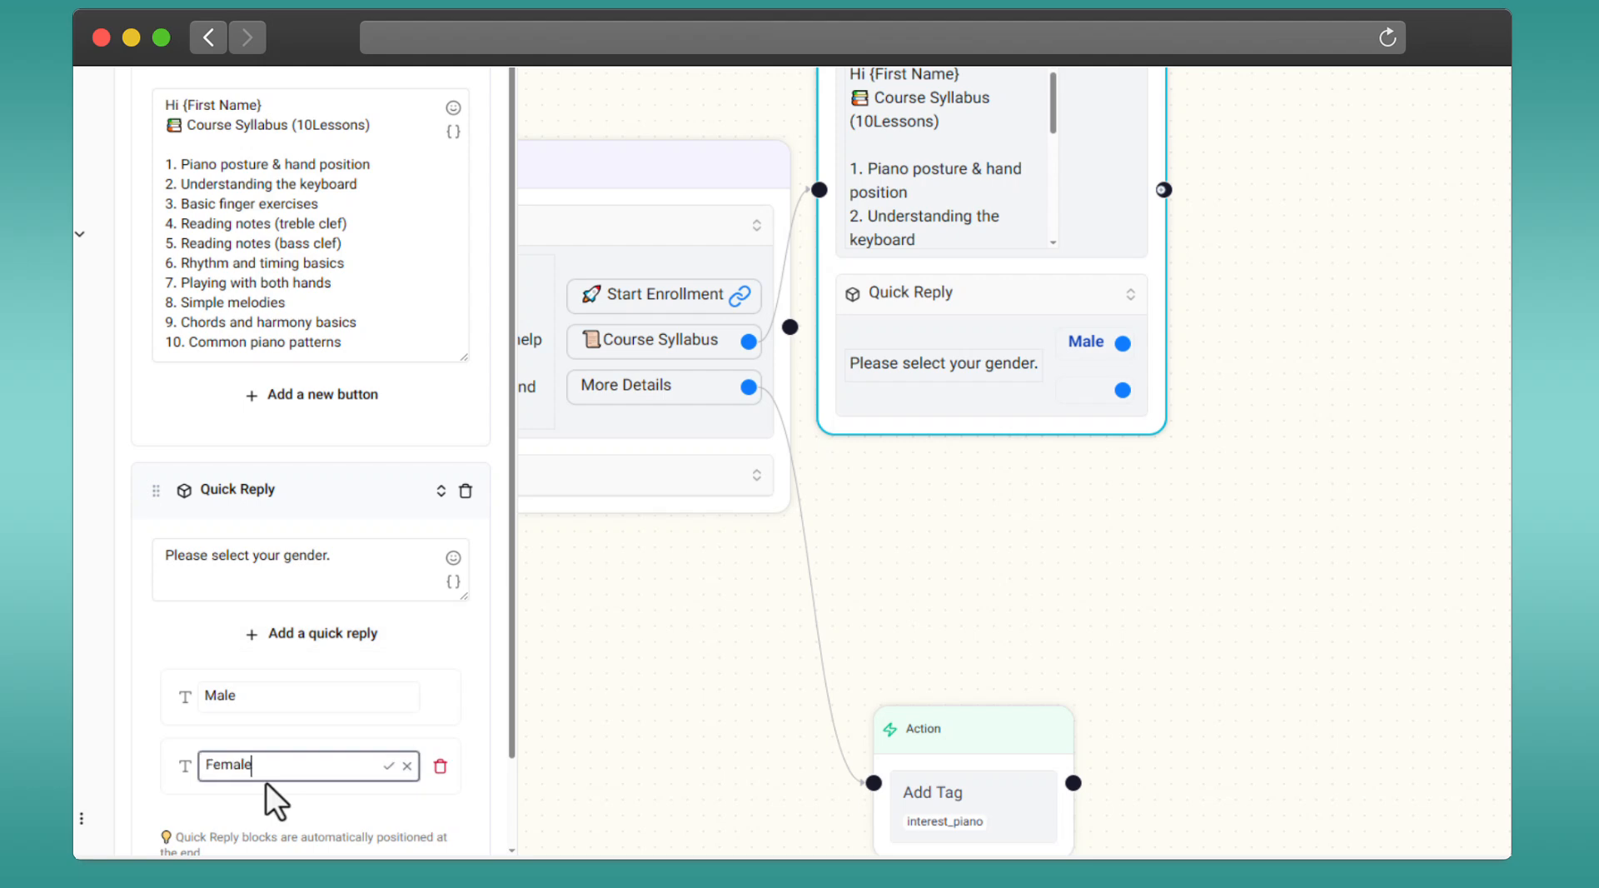
{"action": "left_click", "coordinate": [410, 690]}
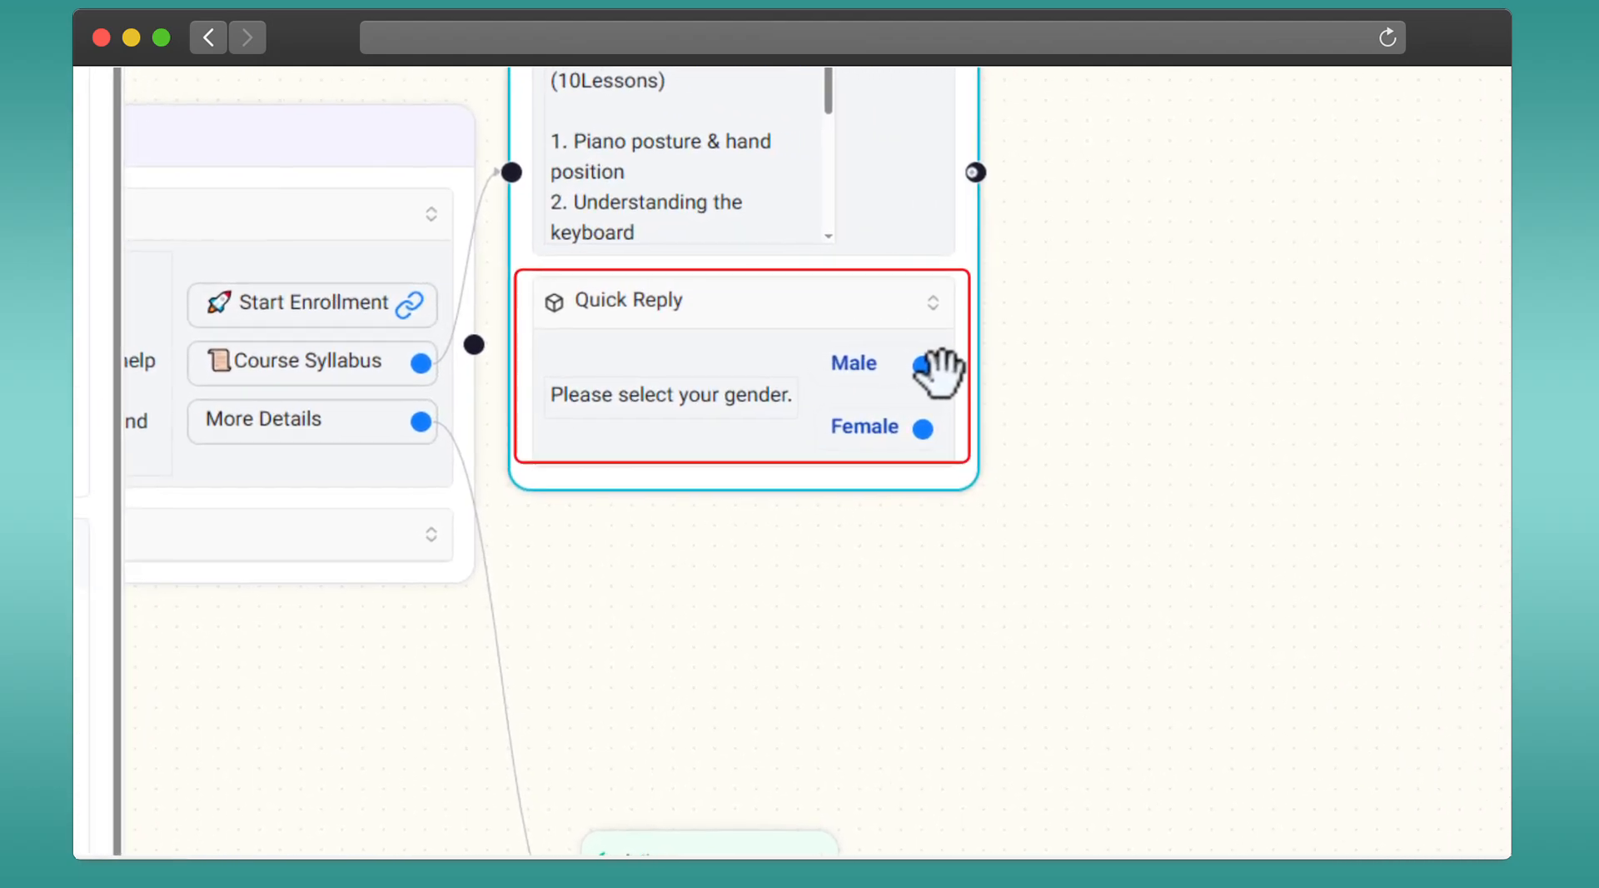
Examine the kinds of next step that can be connected to the Male quick reply.
{"action": "left_click", "coordinate": [1058, 351]}
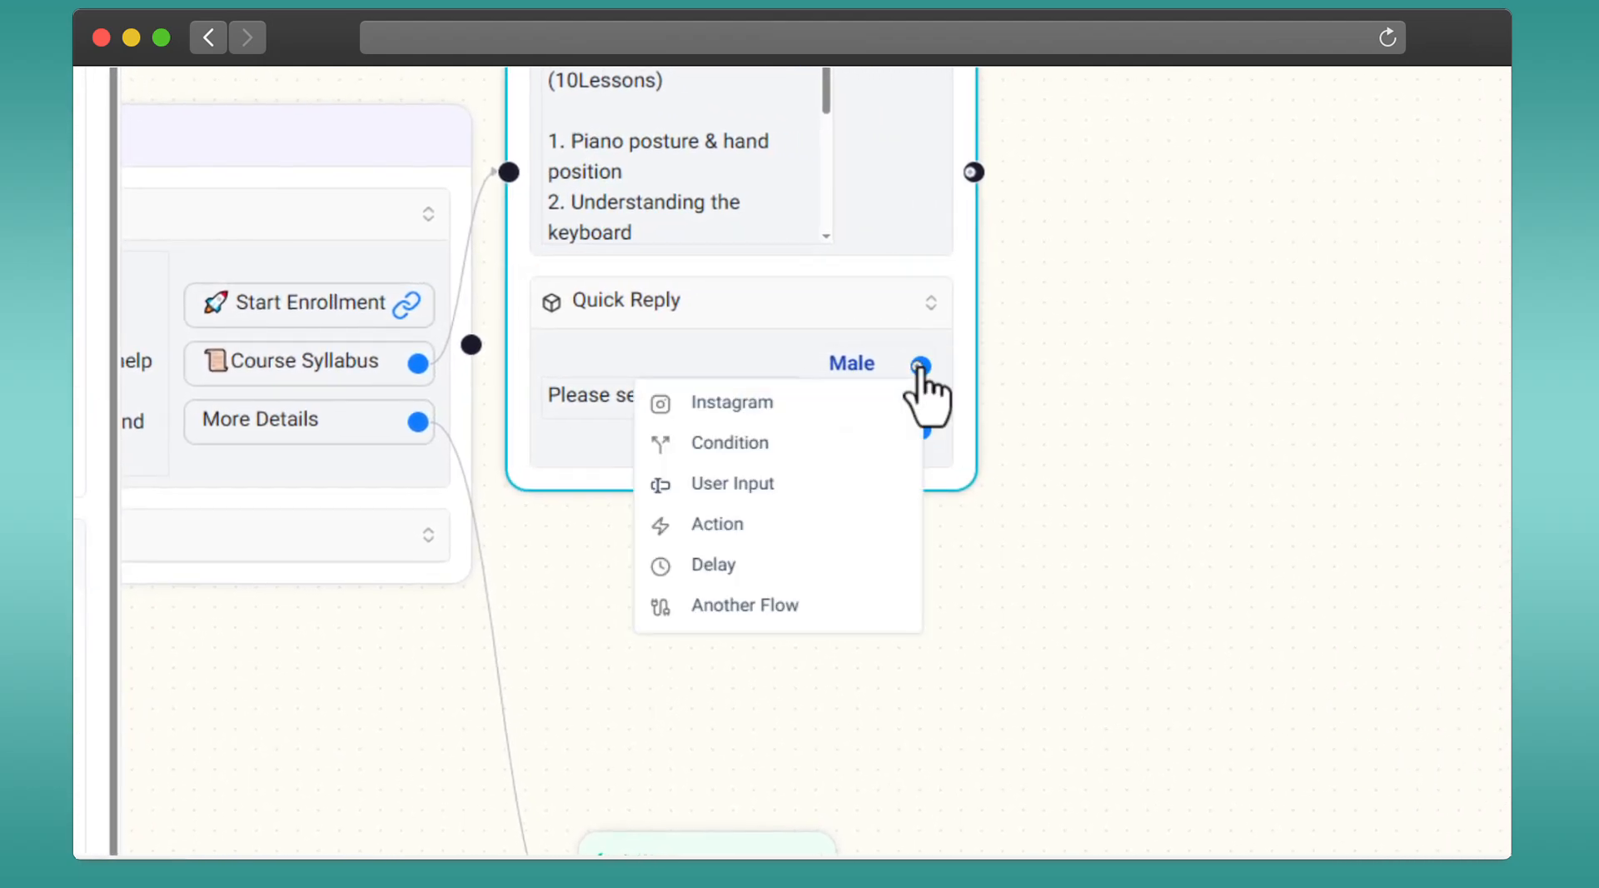
{"action": "left_click", "coordinate": [1021, 392]}
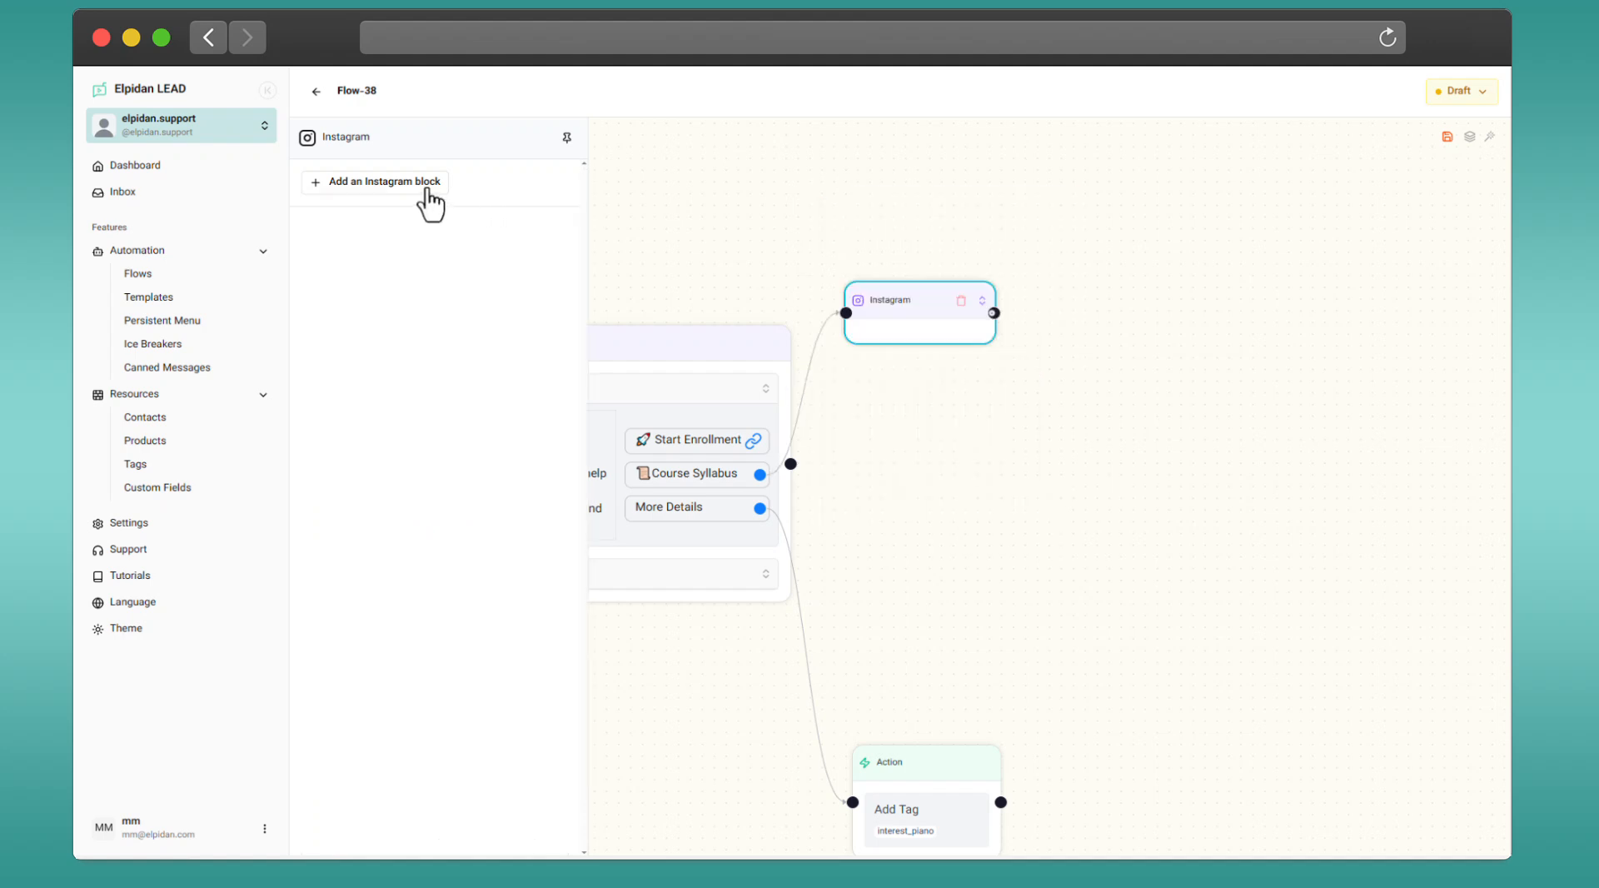
Add an Image block, a Video block and an Audio block to the empty Instagram step linked to Course Syllabus.
{"action": "left_click", "coordinate": [421, 185]}
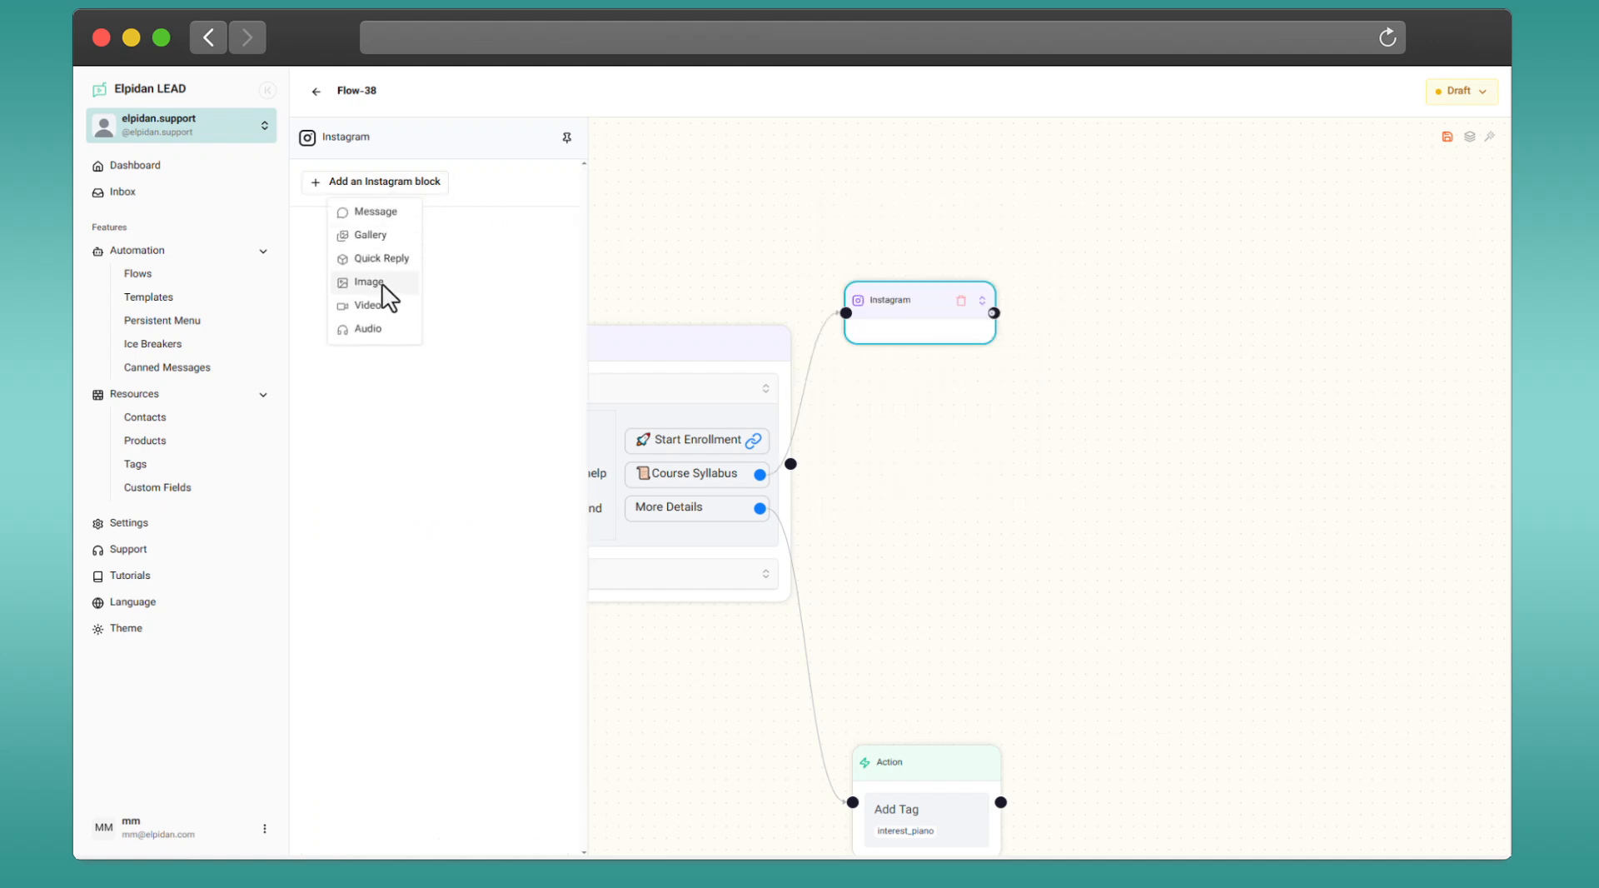
{"action": "left_click", "coordinate": [382, 283]}
{"action": "left_click", "coordinate": [414, 187]}
{"action": "left_click", "coordinate": [382, 305]}
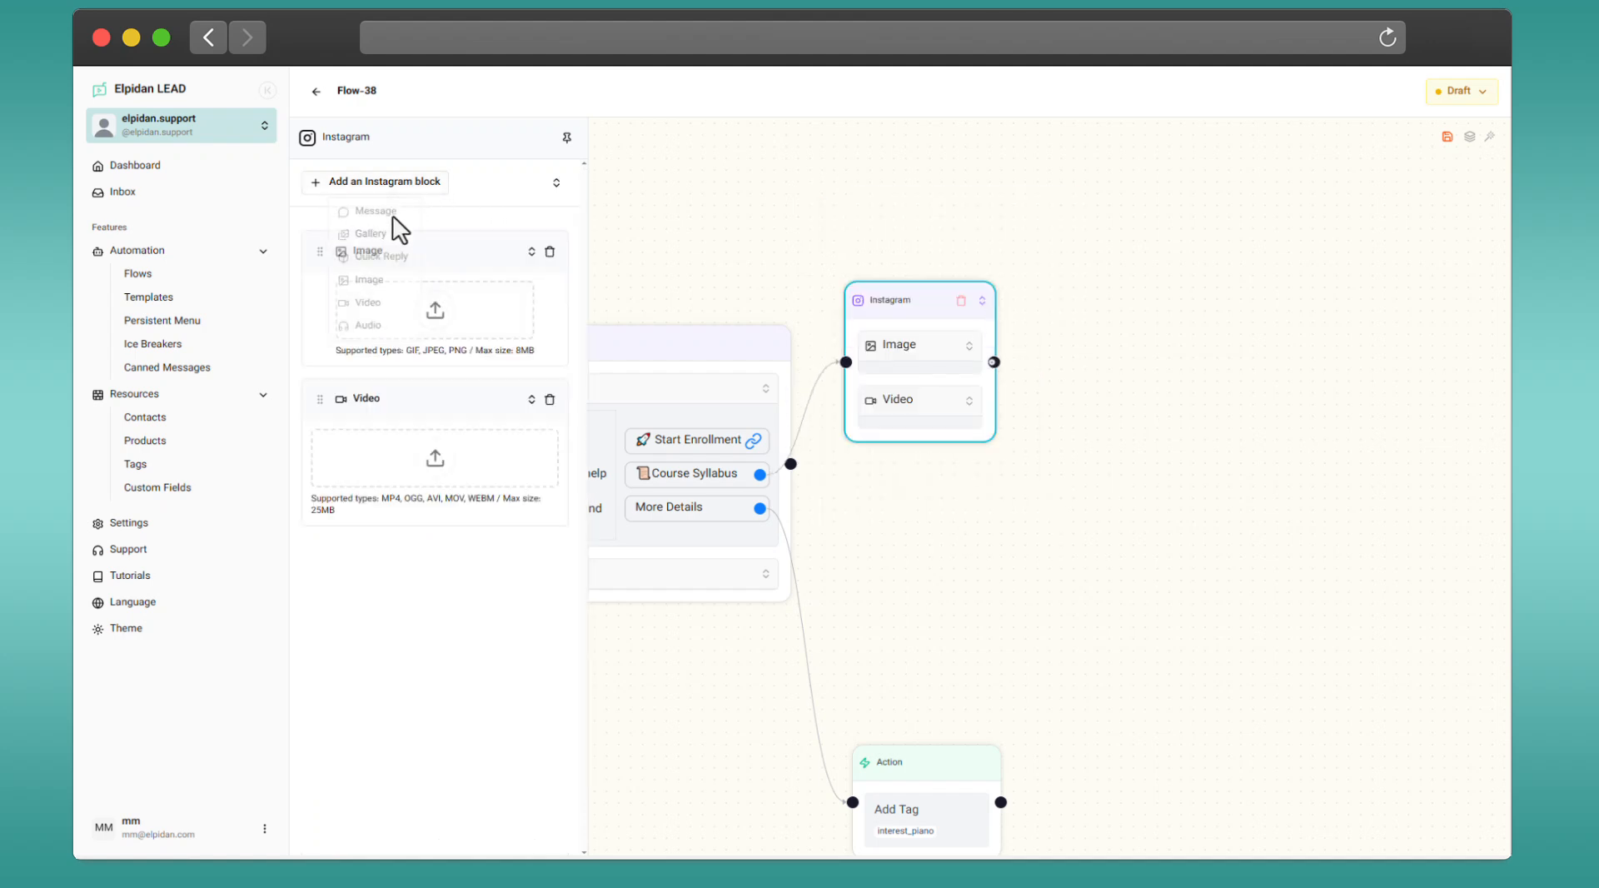
{"action": "left_click", "coordinate": [403, 177]}
{"action": "left_click", "coordinate": [368, 330]}
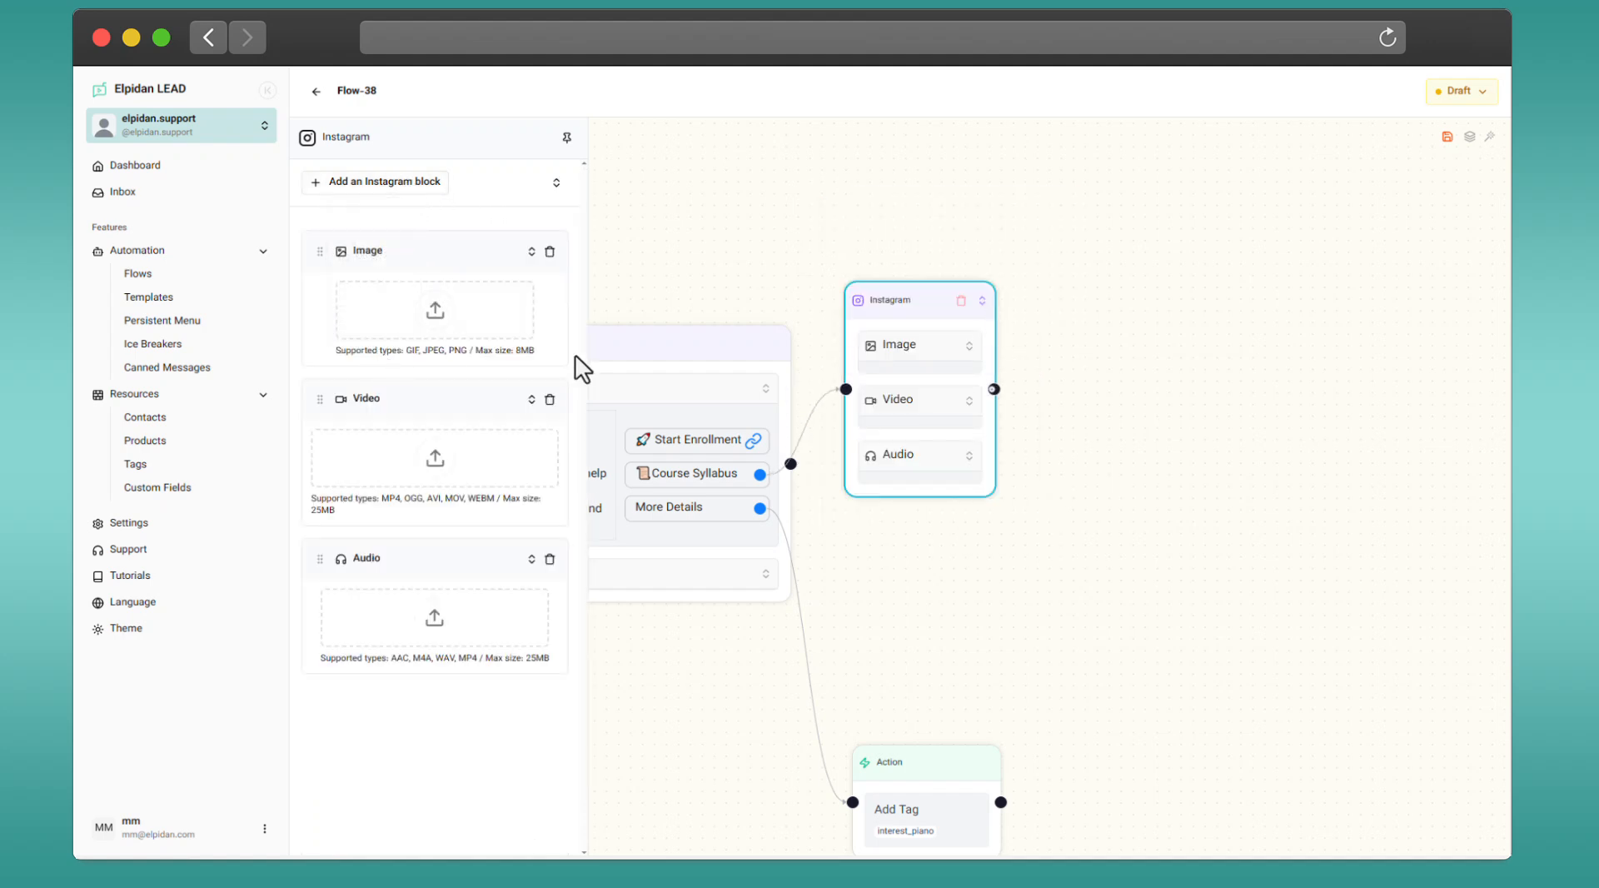